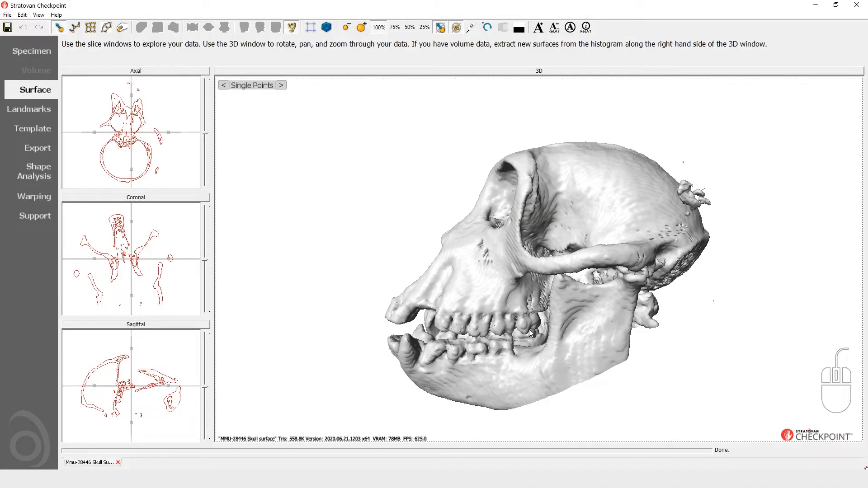
# Step: Start the Anchor Points template wizard with the "A base" template
pyautogui.click(26, 133)
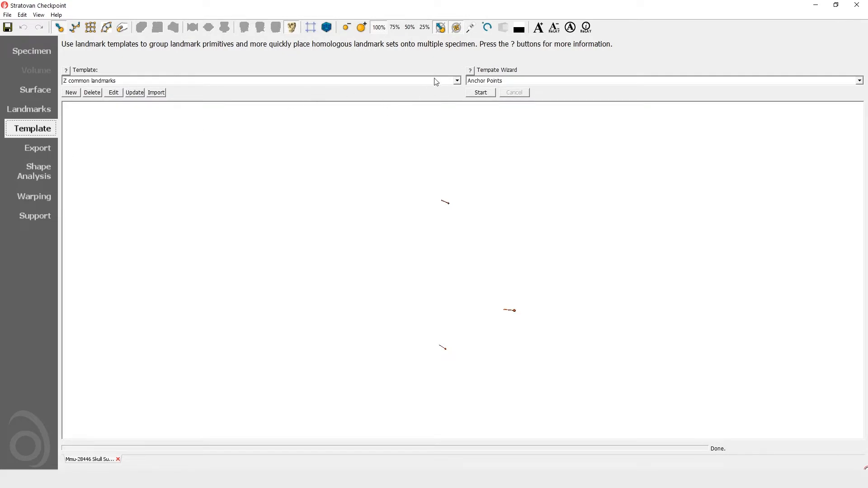
pyautogui.click(457, 80)
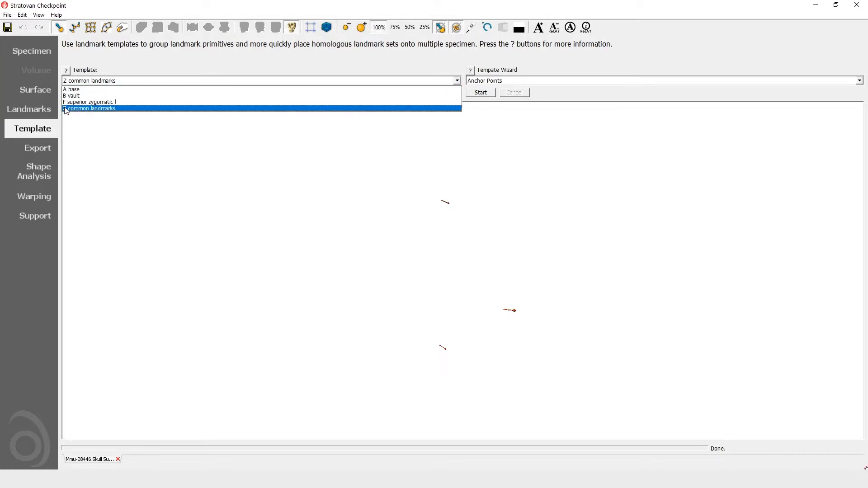
pyautogui.click(68, 90)
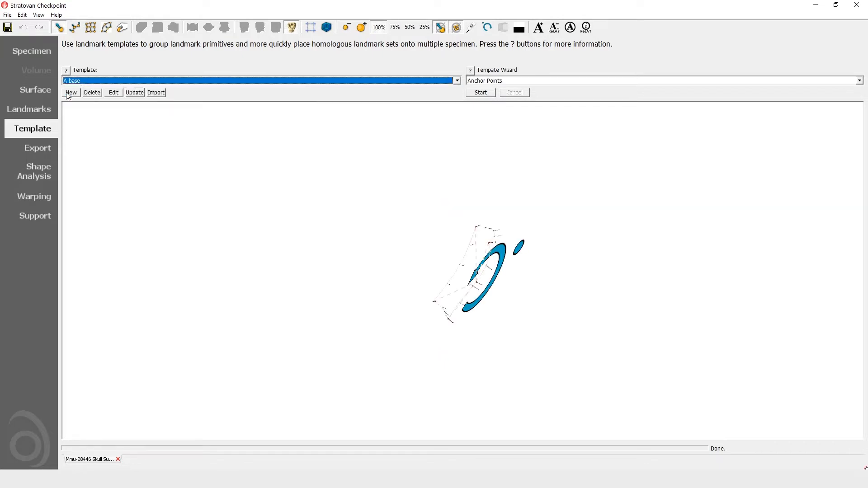
pyautogui.click(481, 93)
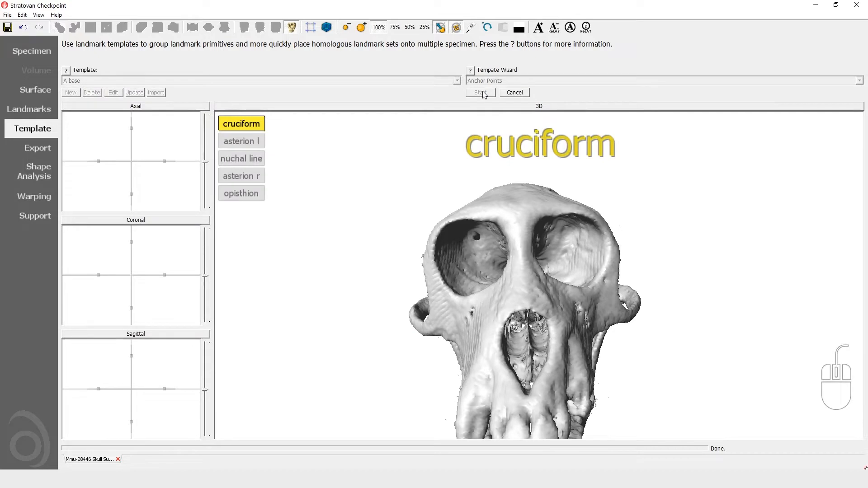
# Step: Place the cruciform anchor at the centre of the skull's rear face and asterion l on the left side of the nuchal crest
pyautogui.click(462, 357)
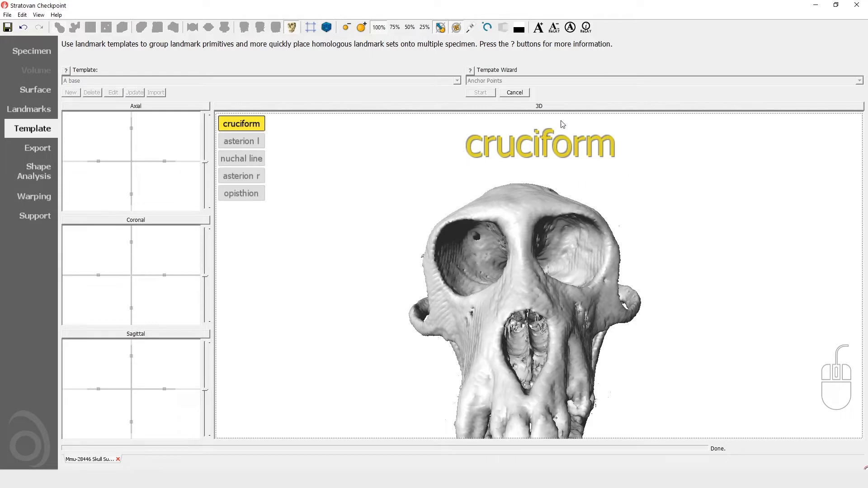
pyautogui.moveTo(460, 421); pyautogui.dragTo(700, 408)
pyautogui.moveTo(623, 363); pyautogui.dragTo(622, 364)
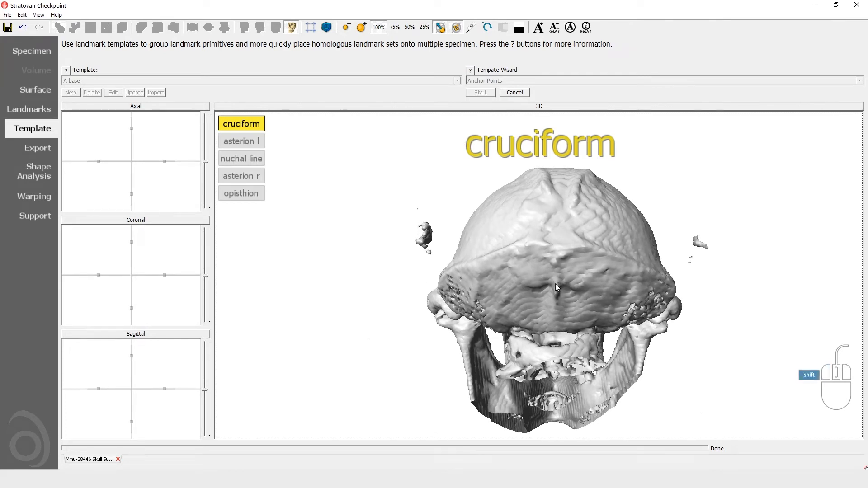
pyautogui.keyDown('shift'); pyautogui.click(555, 284); pyautogui.keyUp('shift')
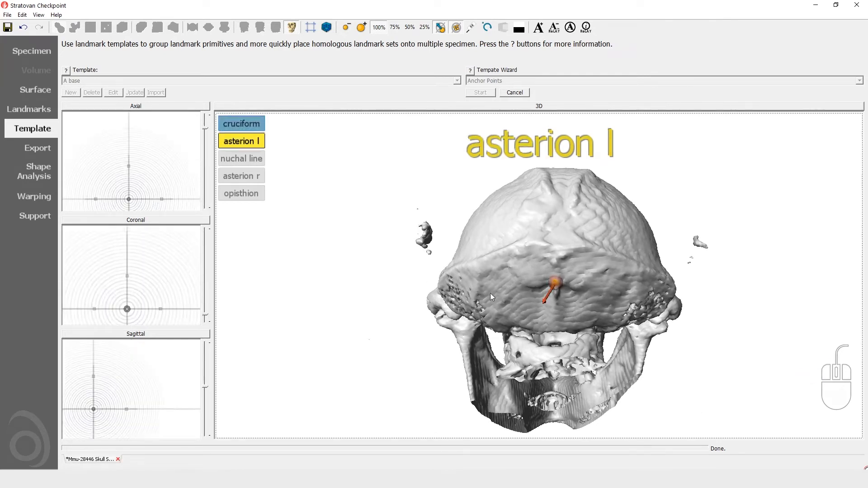
pyautogui.moveTo(489, 297); pyautogui.dragTo(533, 304)
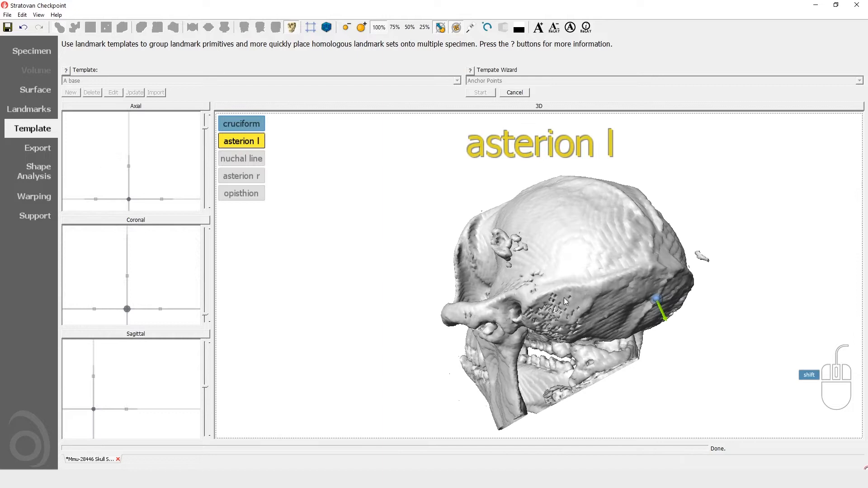
pyautogui.keyDown('shift'); pyautogui.click(596, 285); pyautogui.keyUp('shift')
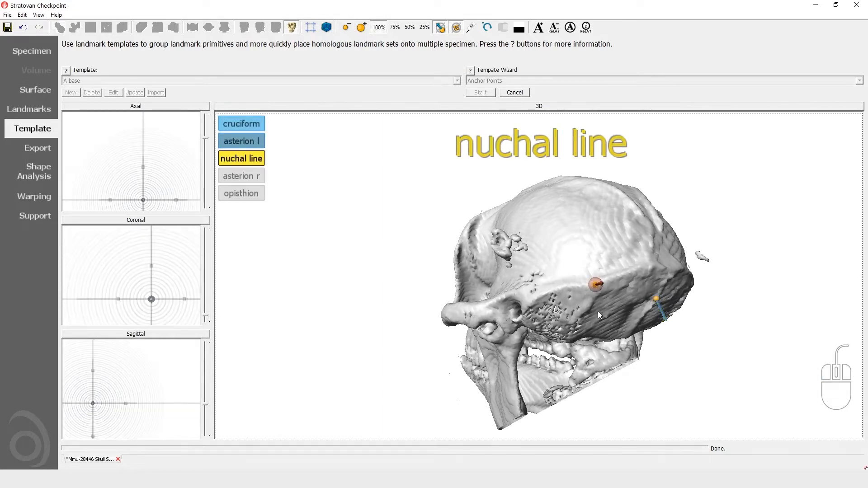
# Step: Place the nuchal line anchor on the crest's midline and asterion r on the right side of the crest
pyautogui.moveTo(598, 311); pyautogui.dragTo(533, 290)
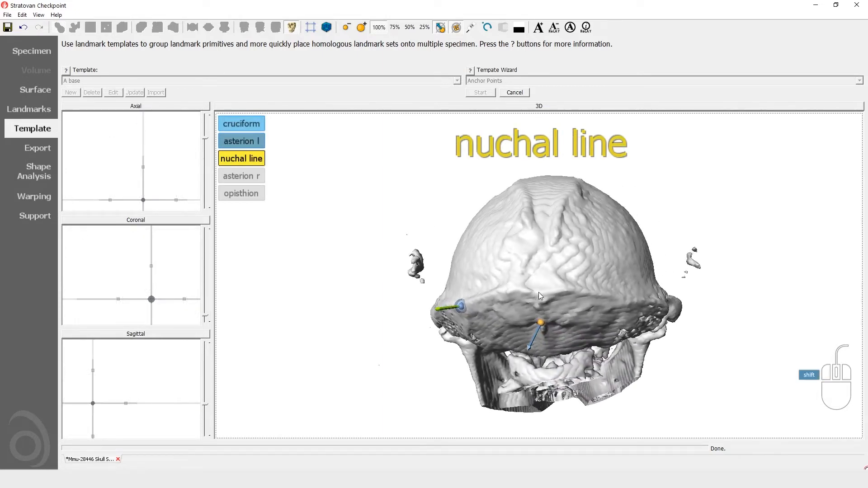
pyautogui.keyDown('shift'); pyautogui.click(540, 291); pyautogui.keyUp('shift')
pyautogui.moveTo(593, 305); pyautogui.dragTo(557, 305)
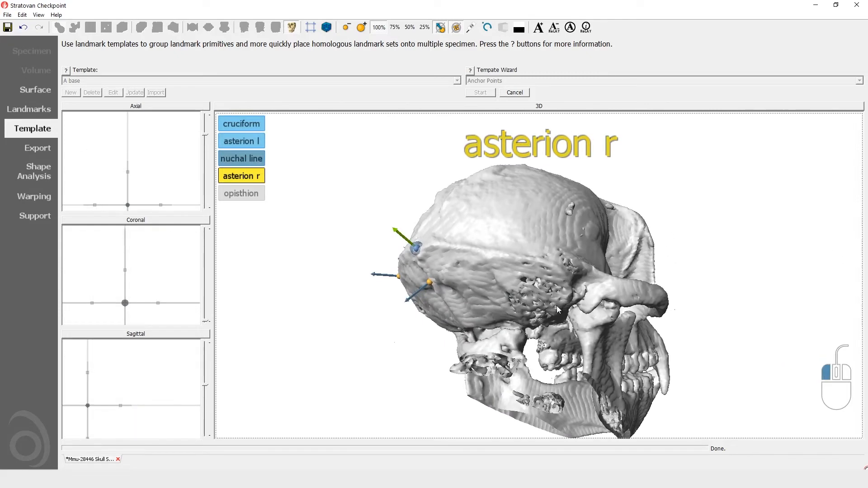
pyautogui.keyDown('shift'); pyautogui.click(484, 257); pyautogui.keyUp('shift')
# Step: Place the opisthion anchor on the midline at the lower edge of the skull's rear face and acknowledge the applied template
pyautogui.moveTo(477, 294); pyautogui.dragTo(521, 306)
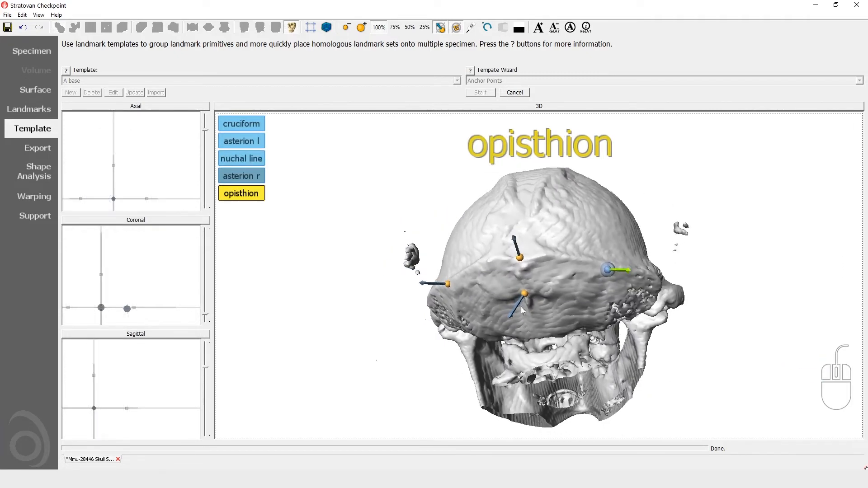
pyautogui.moveTo(465, 329); pyautogui.dragTo(471, 305)
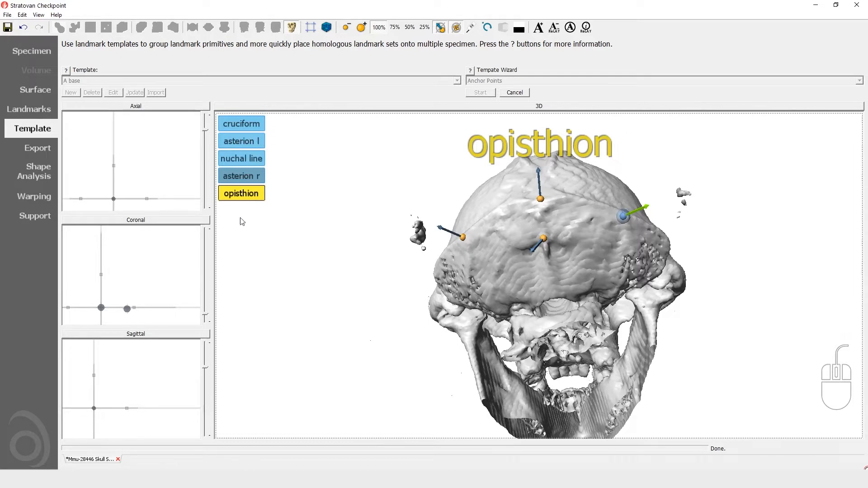
pyautogui.moveTo(471, 355); pyautogui.dragTo(477, 341)
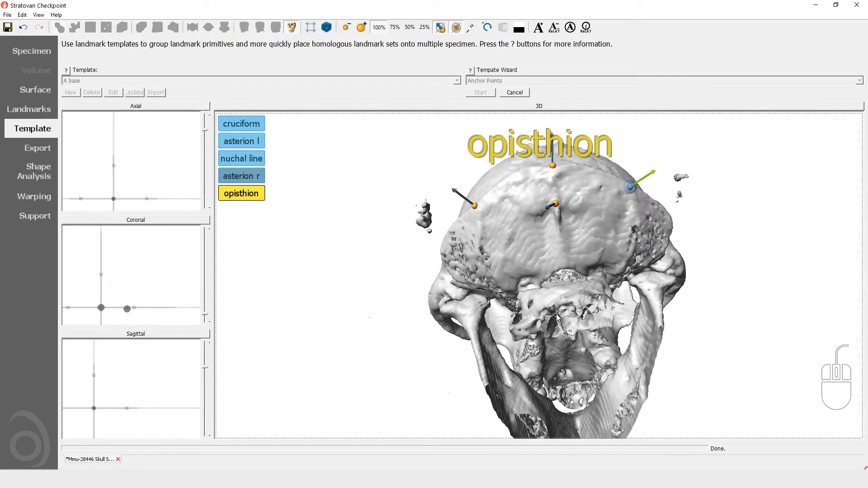
pyautogui.keyDown('shift'); pyautogui.click(561, 269); pyautogui.keyUp('shift')
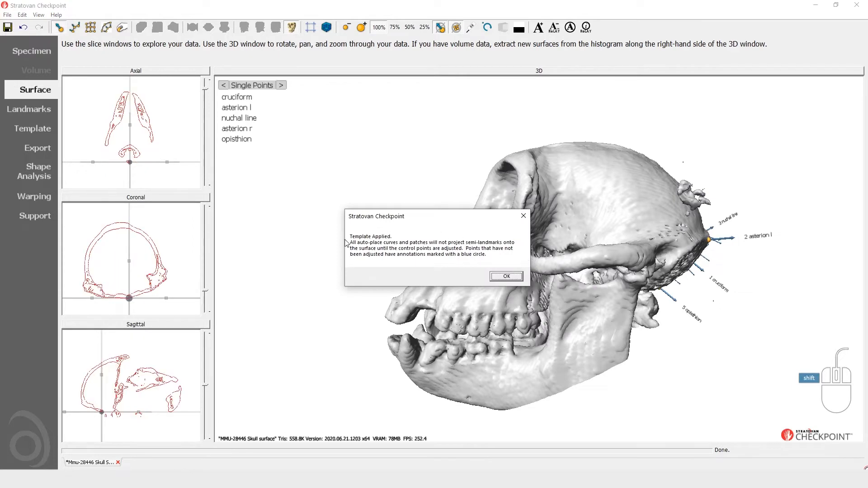
pyautogui.click(500, 279)
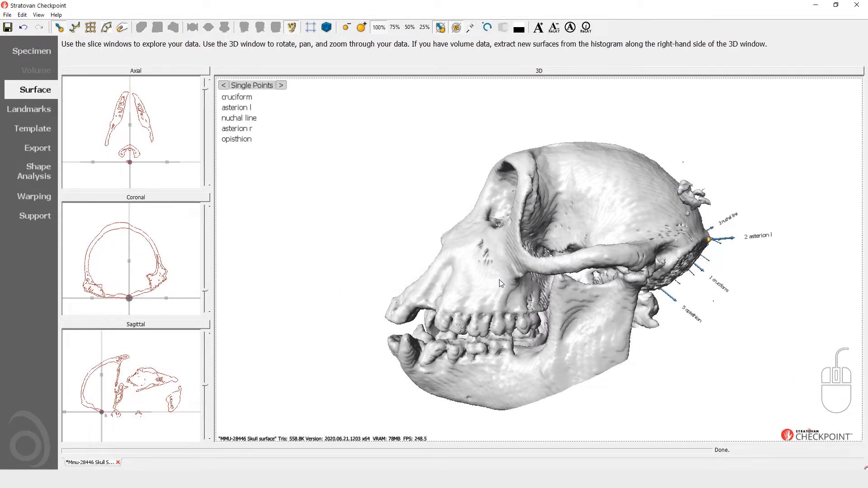
pyautogui.moveTo(598, 243); pyautogui.dragTo(553, 254)
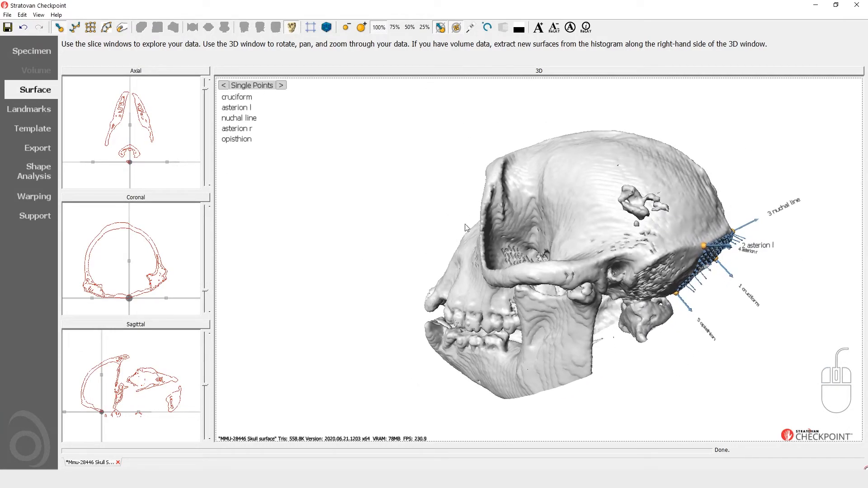
# Step: Start the Anchor Points template wizard with the "B vault" template
pyautogui.click(30, 131)
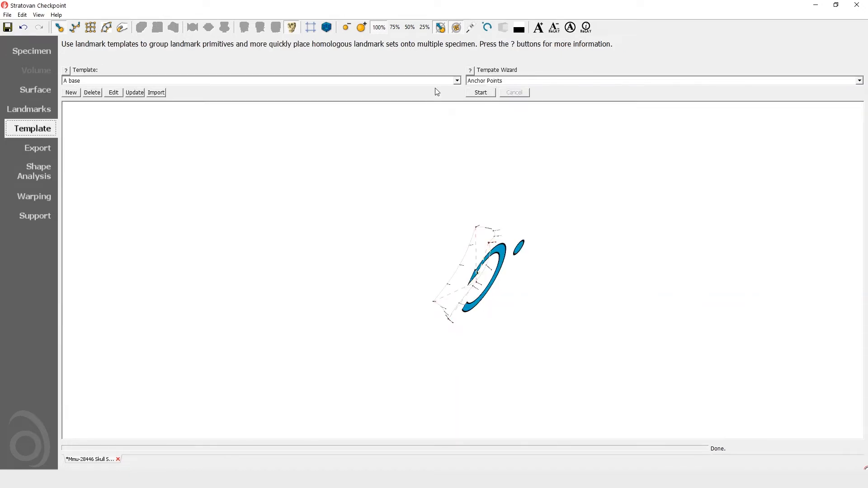
pyautogui.click(457, 80)
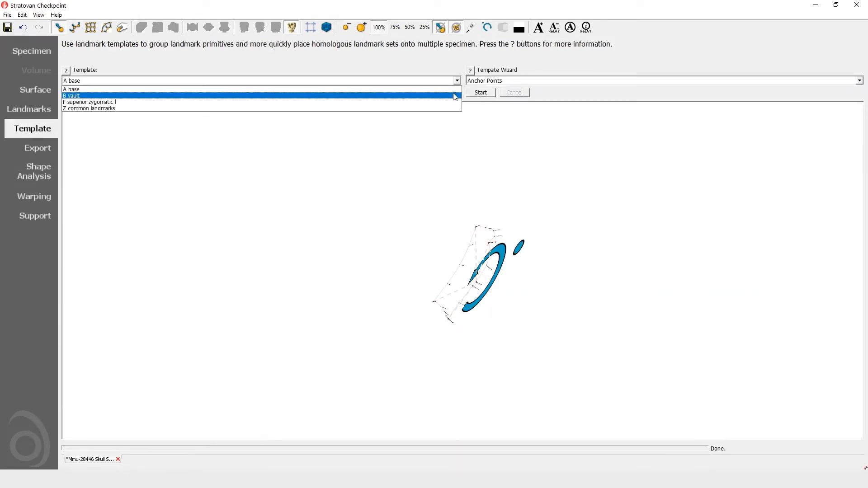
pyautogui.click(454, 96)
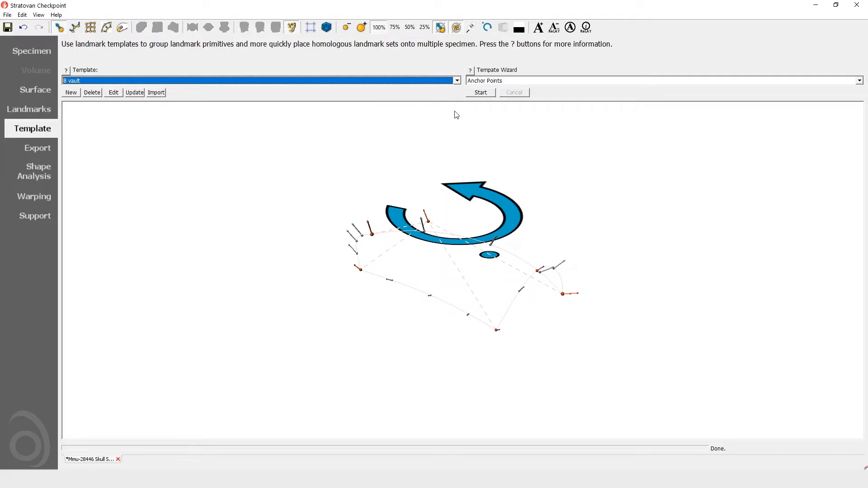
pyautogui.click(488, 93)
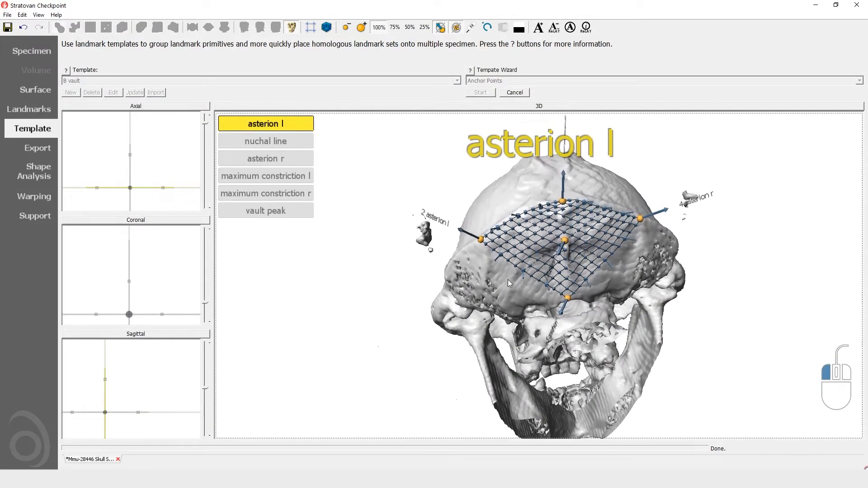
# Step: Place the vault's asterion l anchor just above the existing asterion l landmark on the base patch
pyautogui.moveTo(508, 280); pyautogui.dragTo(509, 289)
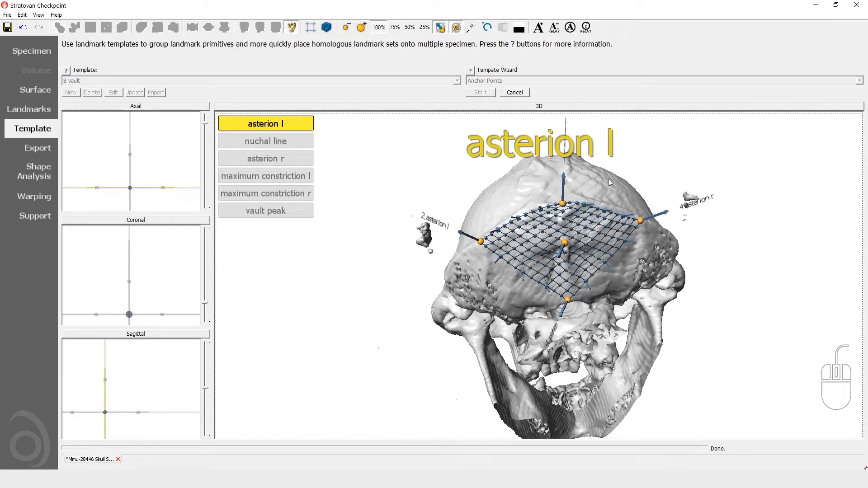
pyautogui.moveTo(533, 195); pyautogui.dragTo(536, 213)
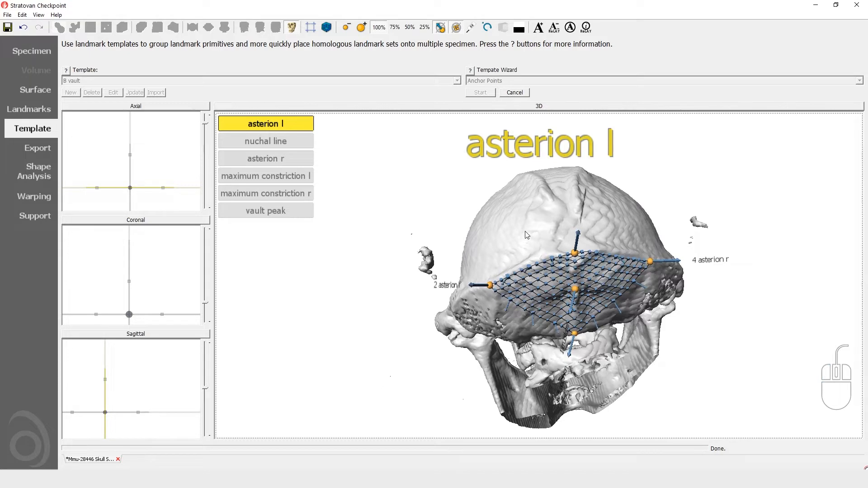
pyautogui.moveTo(460, 297); pyautogui.dragTo(416, 303)
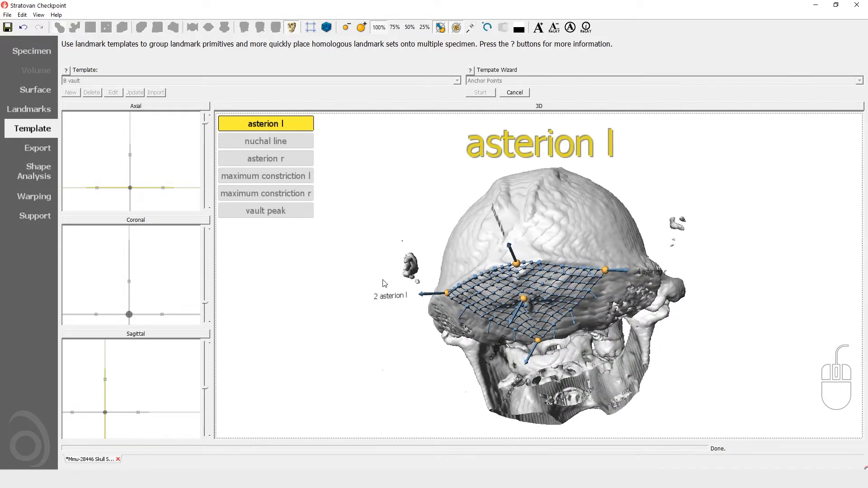
pyautogui.moveTo(466, 263); pyautogui.dragTo(496, 270)
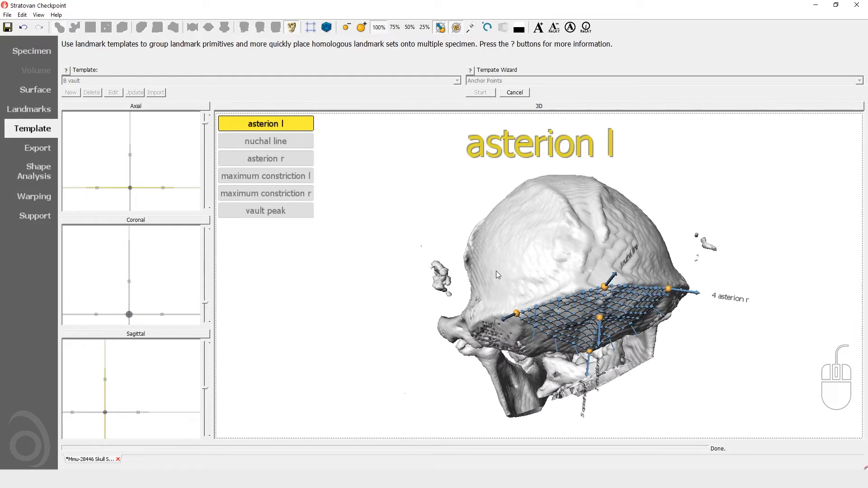
pyautogui.keyDown('shift'); pyautogui.click(511, 303); pyautogui.keyUp('shift')
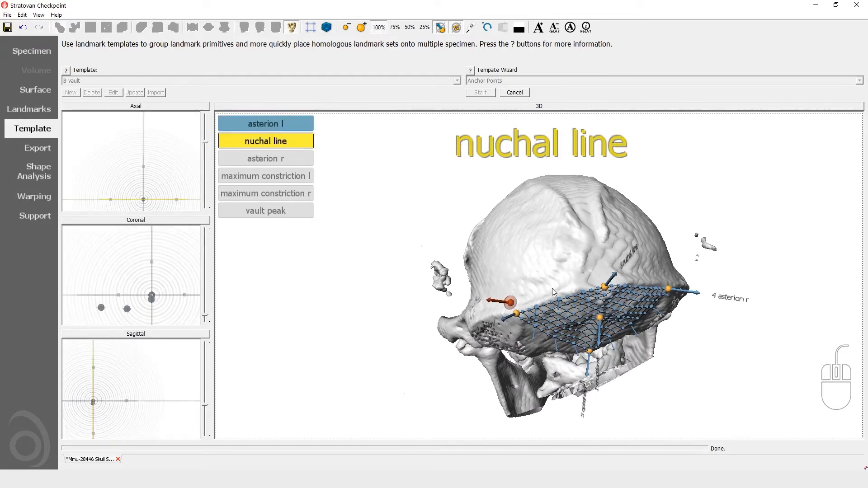
# Step: Place the vault's nuchal line and asterion r anchors just above the matching landmarks of the base patch
pyautogui.moveTo(557, 289); pyautogui.dragTo(533, 303)
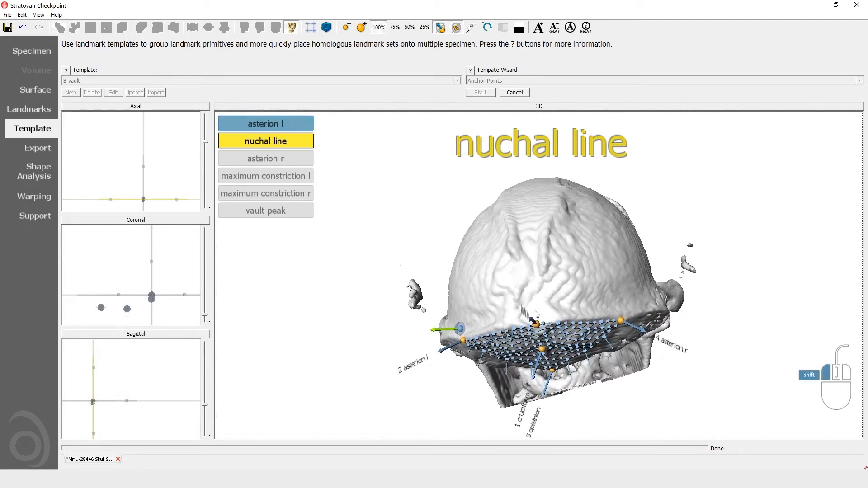
pyautogui.keyDown('shift'); pyautogui.click(536, 312); pyautogui.keyUp('shift')
pyautogui.moveTo(592, 305); pyautogui.dragTo(579, 321)
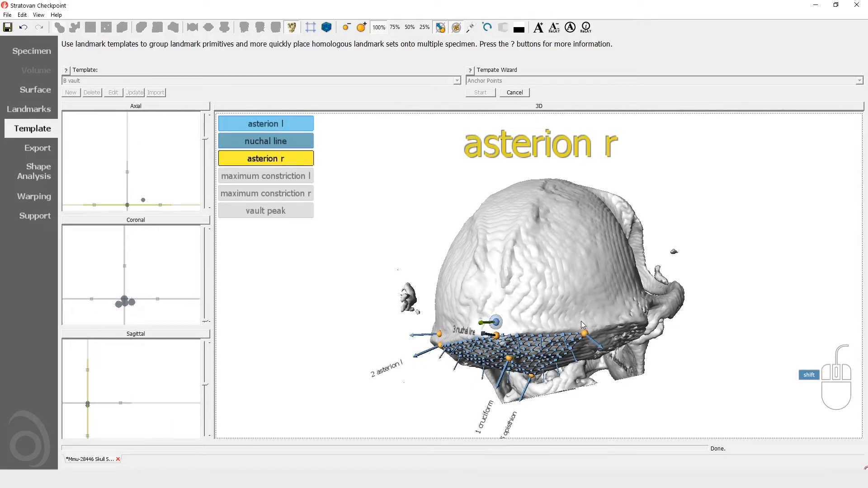
pyautogui.keyDown('shift'); pyautogui.click(582, 324); pyautogui.keyUp('shift')
# Step: Place the maximum constriction l and r anchors on both sides of the narrowing behind the eye sockets
pyautogui.moveTo(527, 302); pyautogui.dragTo(550, 352)
pyautogui.moveTo(532, 324); pyautogui.dragTo(524, 283)
pyautogui.moveTo(568, 312); pyautogui.dragTo(560, 302)
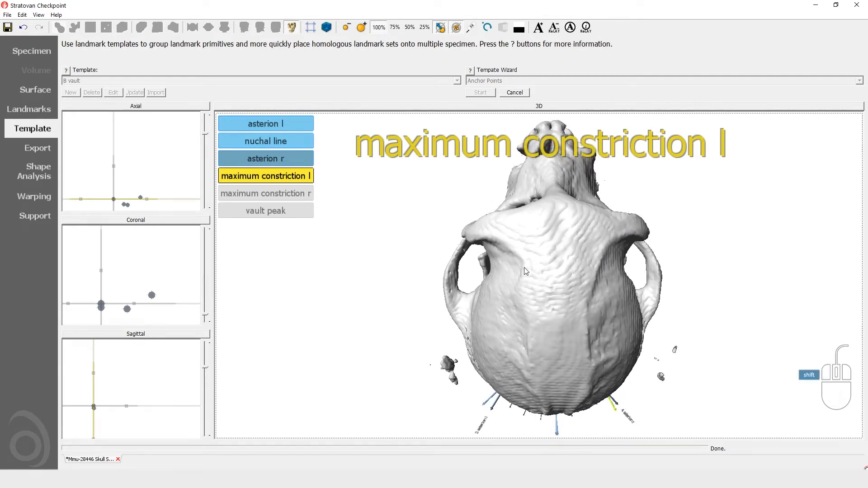
pyautogui.keyDown('shift'); pyautogui.click(522, 265); pyautogui.keyUp('shift')
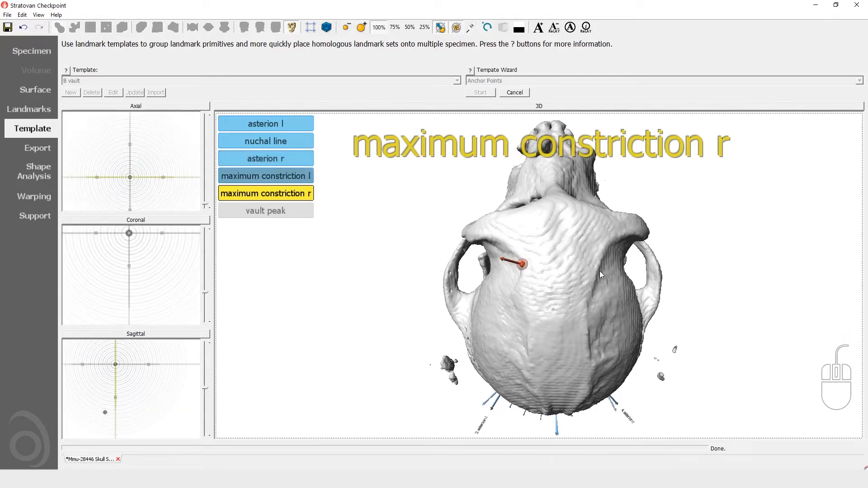
pyautogui.press('shift')
pyautogui.keyDown('shift'); pyautogui.click(597, 269); pyautogui.keyUp('shift')
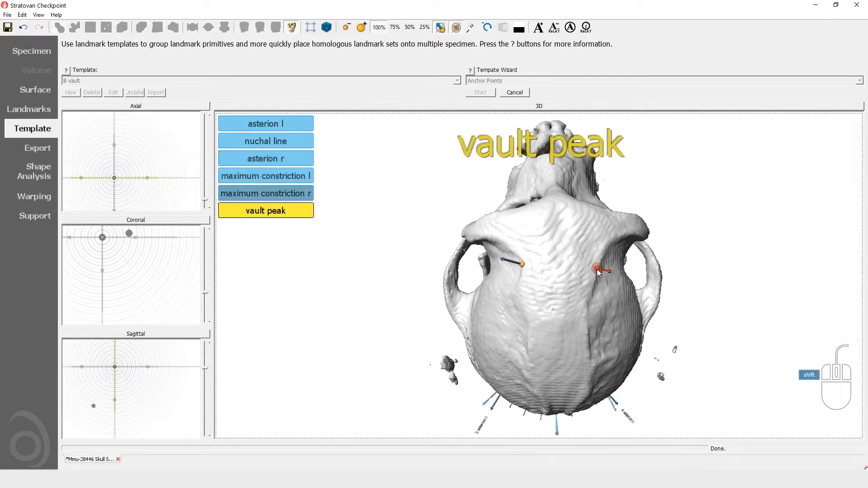
# Step: Place the vault peak anchor on the midline at the top of the skull and acknowledge the applied template
pyautogui.moveTo(561, 351); pyautogui.dragTo(560, 308)
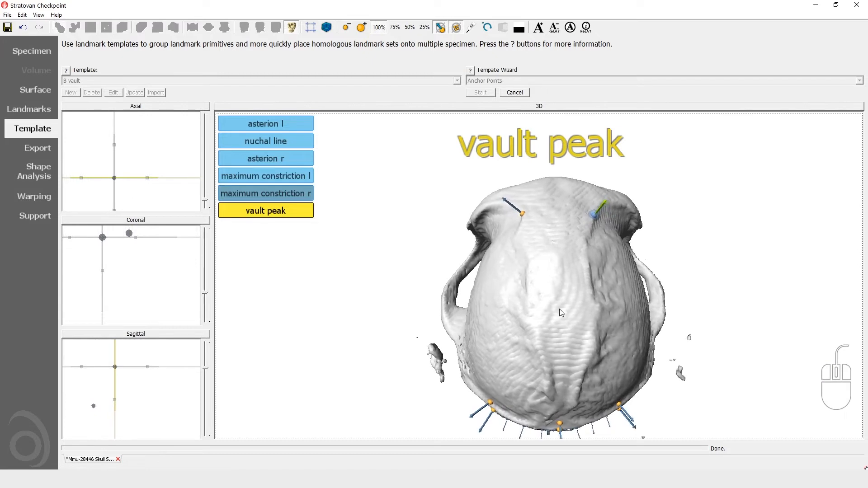
pyautogui.keyDown('shift'); pyautogui.click(560, 321); pyautogui.keyUp('shift')
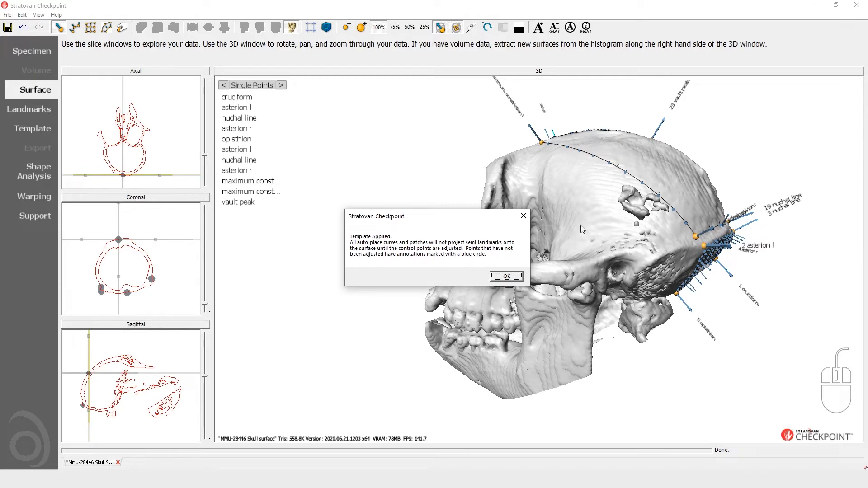
pyautogui.click(503, 276)
pyautogui.moveTo(577, 216)
pyautogui.mouseDown()
pyautogui.moveTo(576, 280)
pyautogui.moveTo(570, 228)
pyautogui.mouseUp()
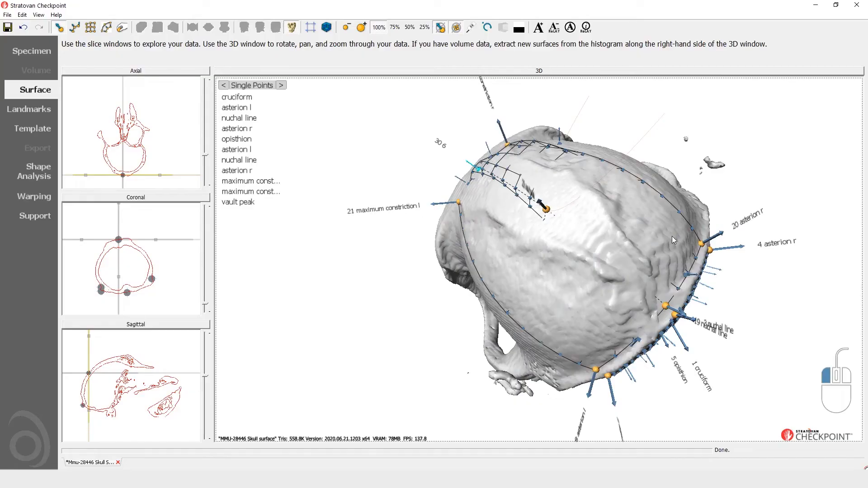
pyautogui.moveTo(672, 236); pyautogui.dragTo(679, 256)
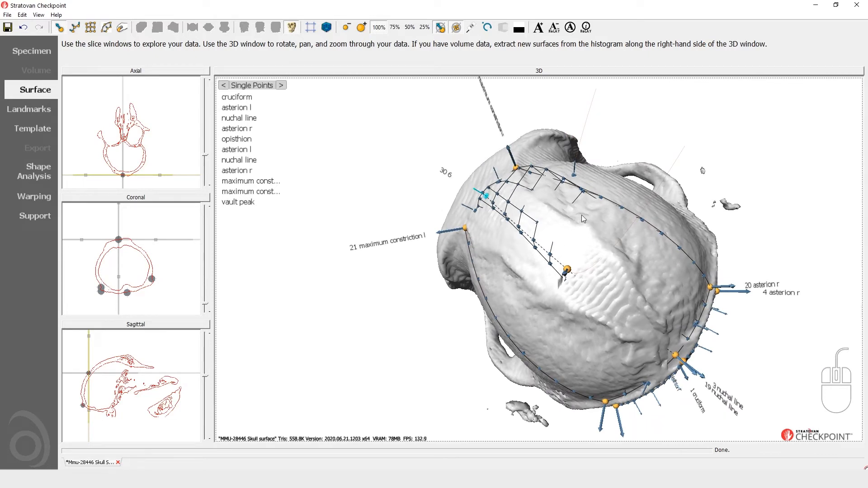
# Step: Adjust the vault patch's front-edge control point 6 on the midline between the maximum constriction l and r landmarks
pyautogui.moveTo(687, 218); pyautogui.dragTo(518, 207)
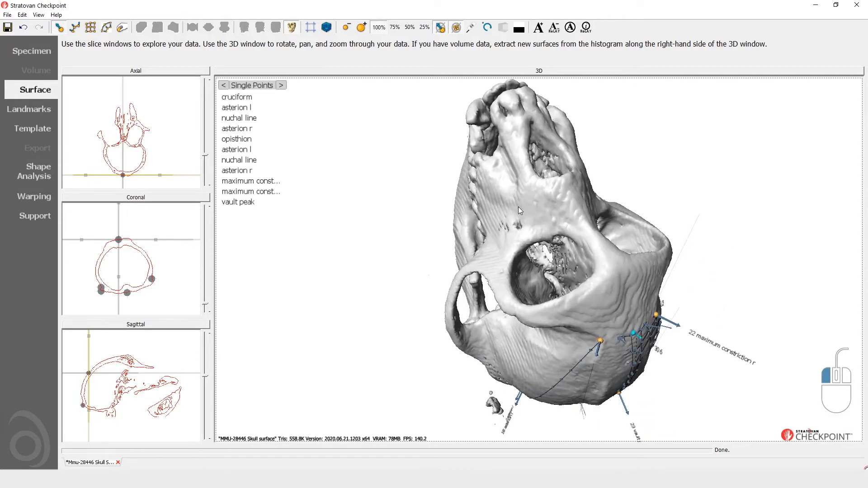
pyautogui.moveTo(447, 343); pyautogui.dragTo(403, 298)
pyautogui.moveTo(574, 183); pyautogui.dragTo(562, 224)
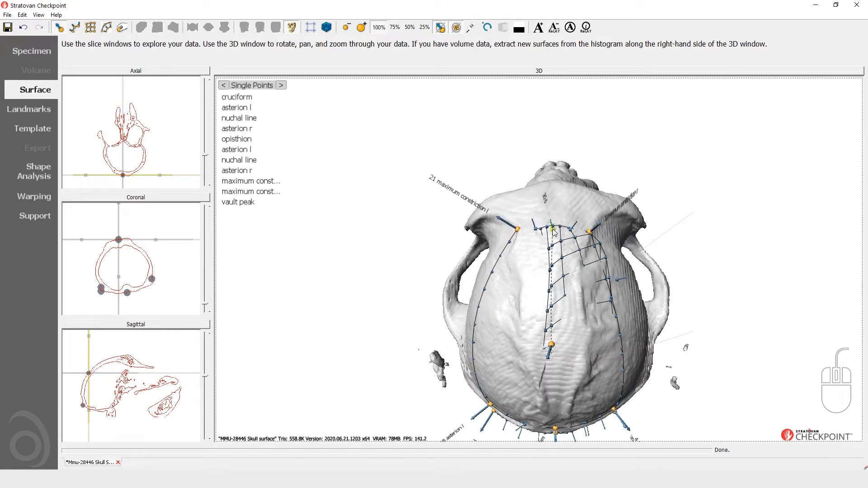
pyautogui.click(552, 230)
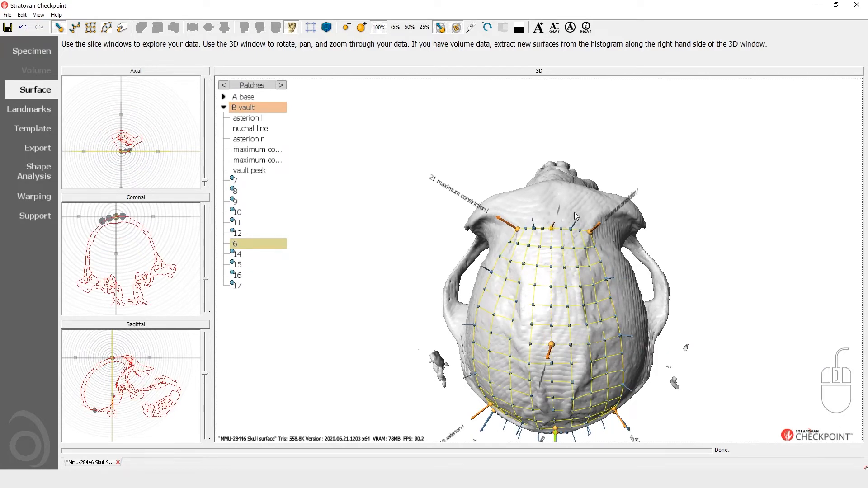
pyautogui.moveTo(571, 208)
pyautogui.mouseDown()
pyautogui.moveTo(574, 167)
pyautogui.moveTo(574, 215)
pyautogui.mouseUp()
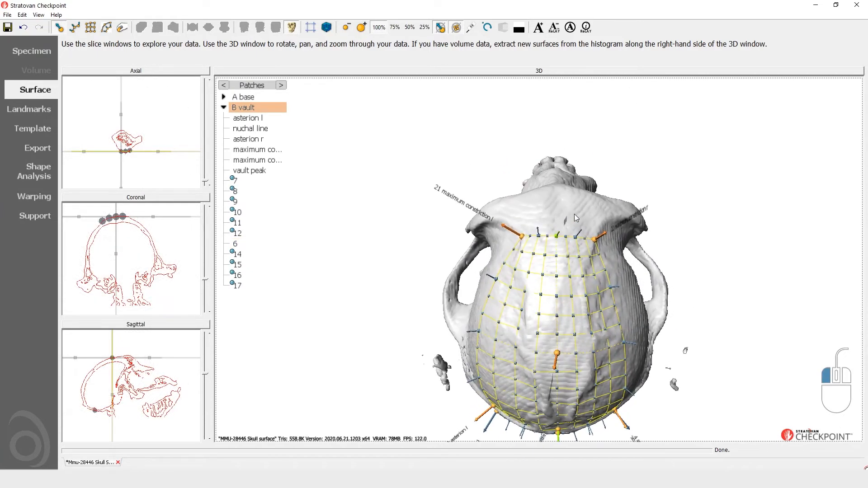
pyautogui.click(556, 239)
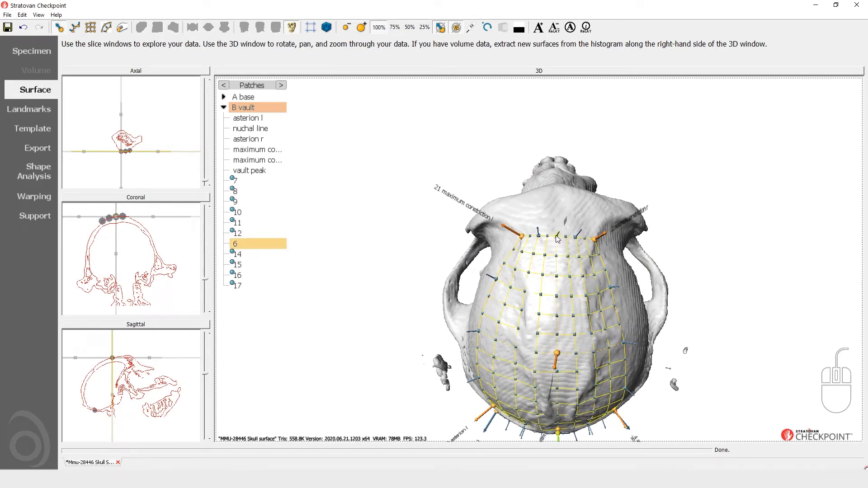
# Step: Merge the vault patch's asterion l landmark into the base patch's asterion l landmark
pyautogui.click(566, 326)
pyautogui.moveTo(565, 313); pyautogui.dragTo(570, 225)
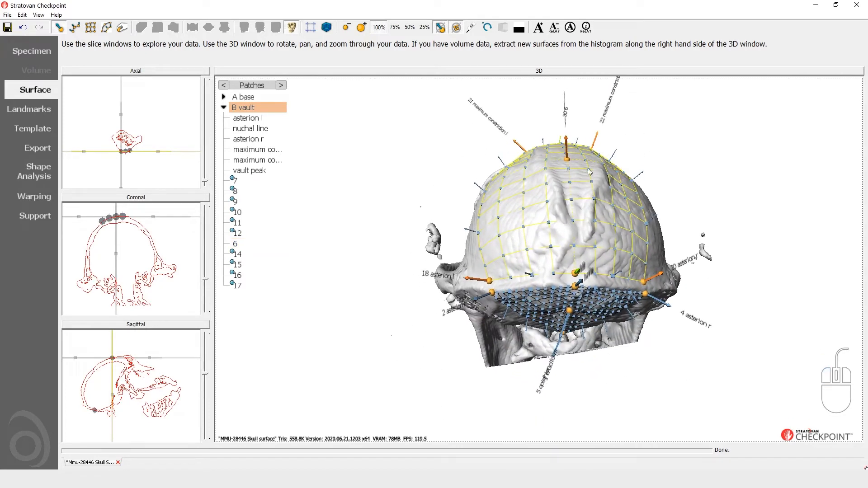
pyautogui.moveTo(459, 350); pyautogui.dragTo(493, 359)
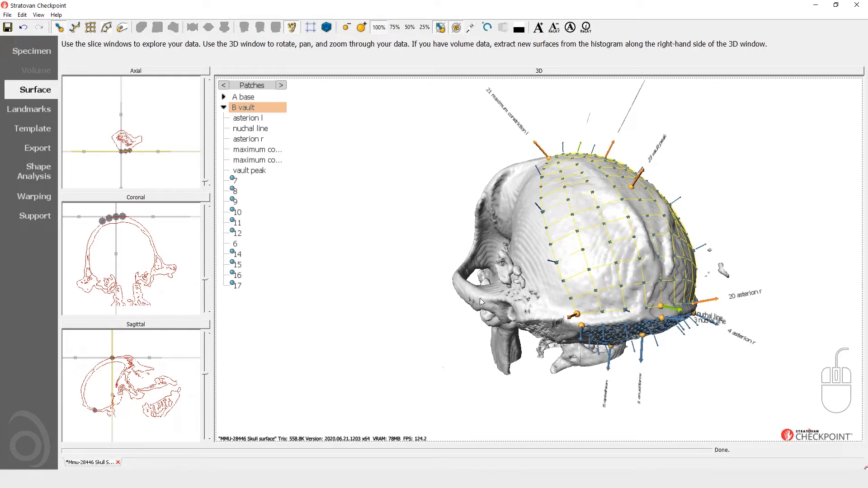
pyautogui.click(122, 30)
pyautogui.click(122, 30)
pyautogui.moveTo(554, 299)
pyautogui.mouseDown()
pyautogui.moveTo(551, 271)
pyautogui.moveTo(557, 290)
pyautogui.mouseUp()
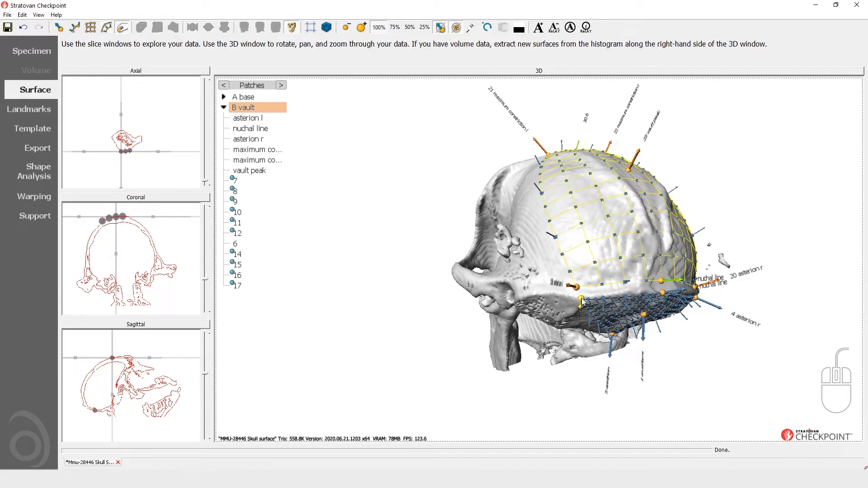
pyautogui.click(582, 301)
pyautogui.click(577, 288)
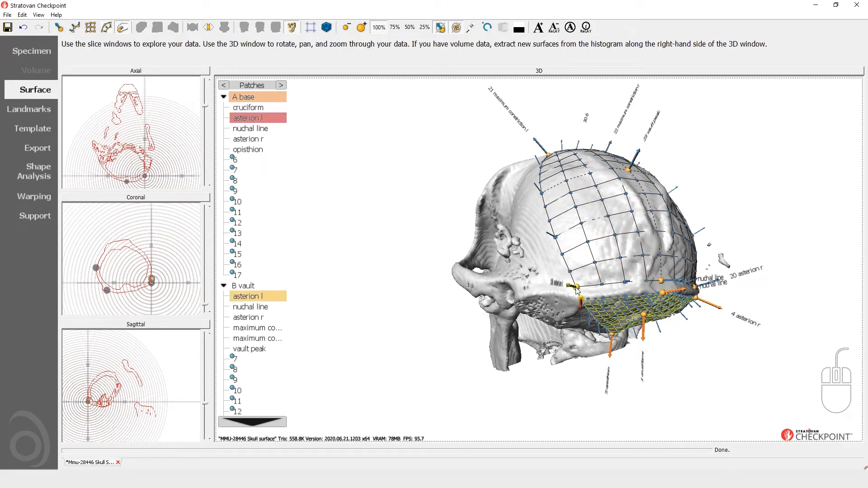
pyautogui.click(577, 290)
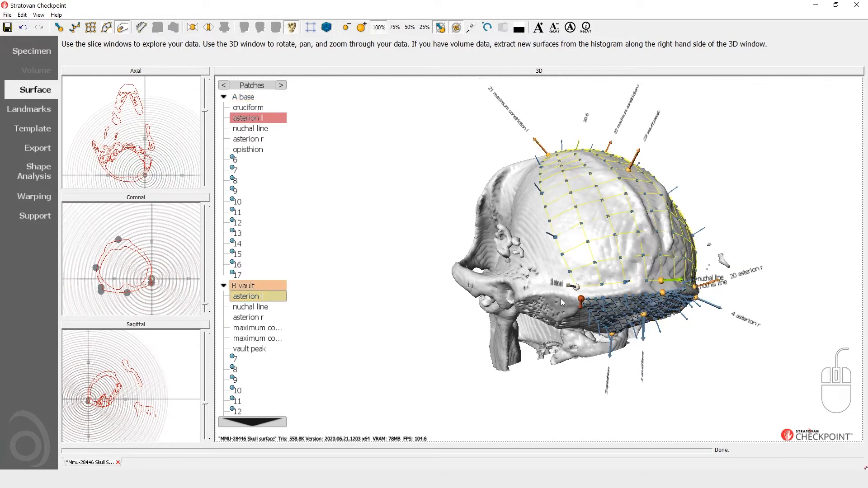
pyautogui.moveTo(560, 299); pyautogui.dragTo(601, 284)
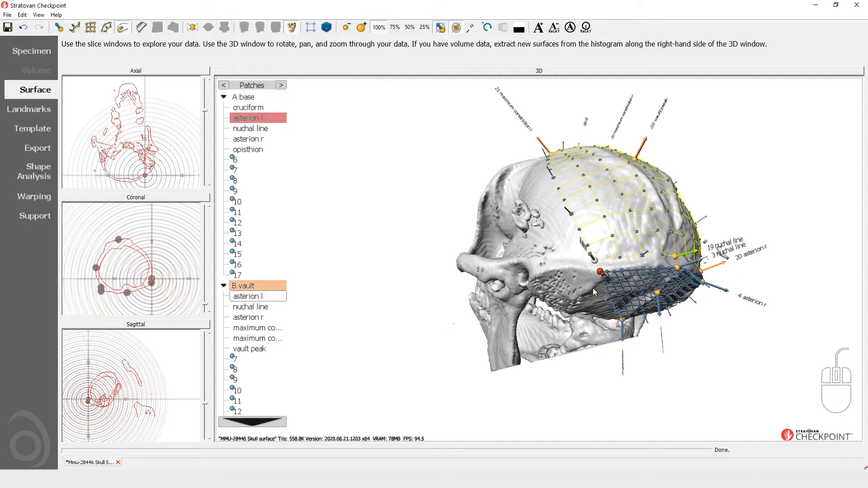
pyautogui.click(596, 267)
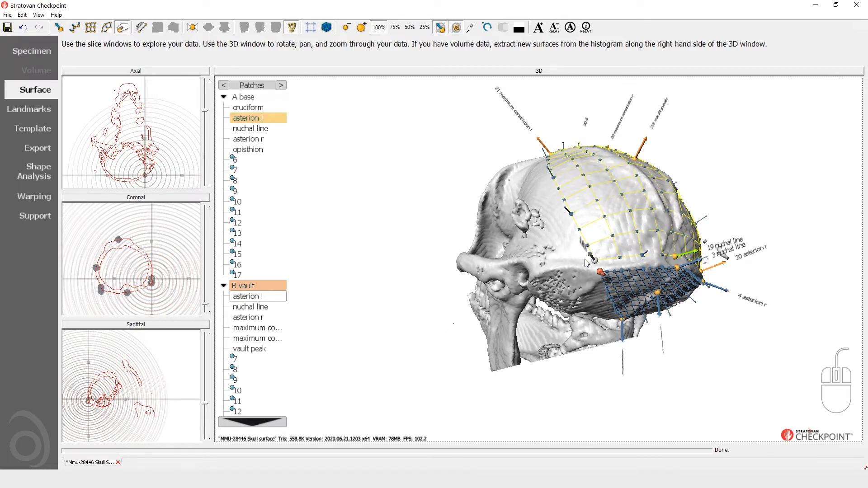
pyautogui.moveTo(541, 264); pyautogui.dragTo(534, 260)
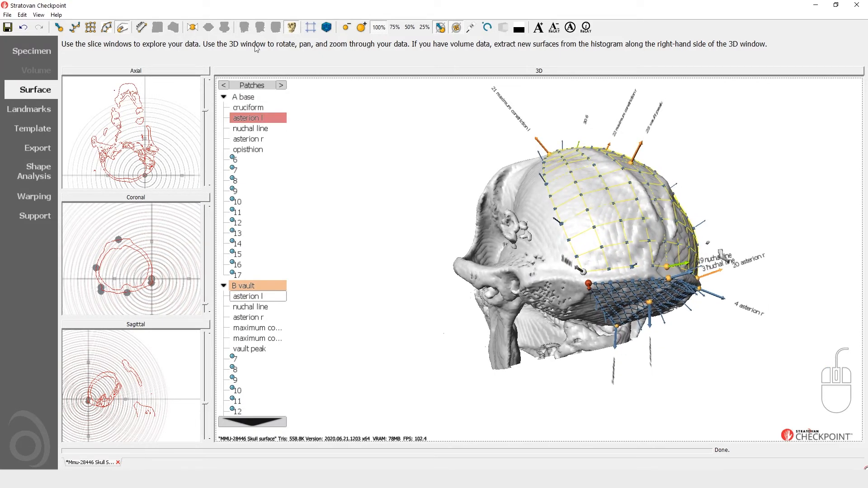
pyautogui.click(193, 28)
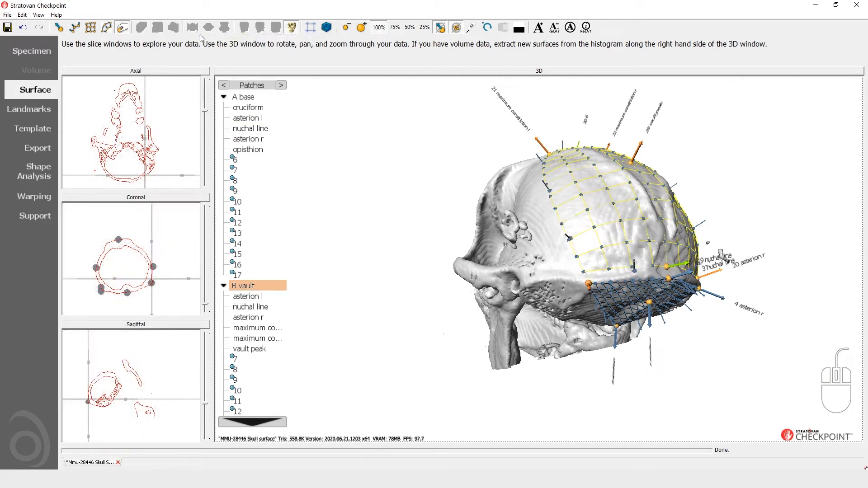
# Step: Merge the vault patch's nuchal line landmark into the base patch's nuchal line landmark
pyautogui.moveTo(534, 271); pyautogui.dragTo(499, 275)
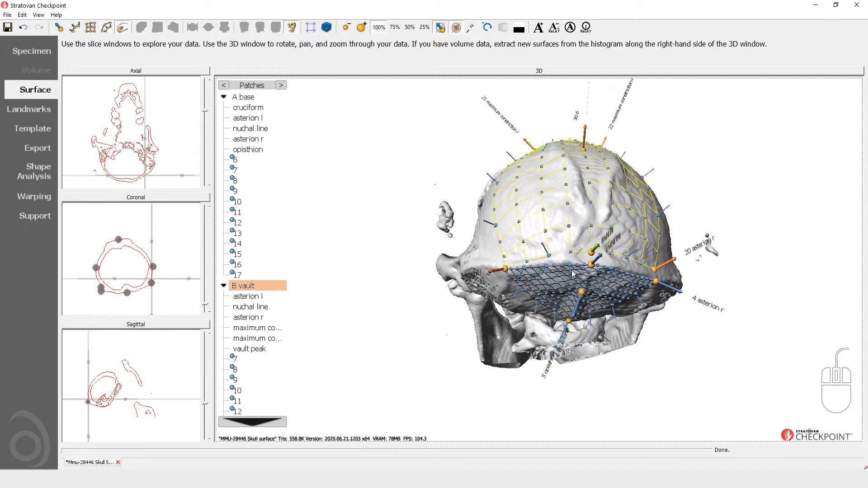
pyautogui.click(593, 266)
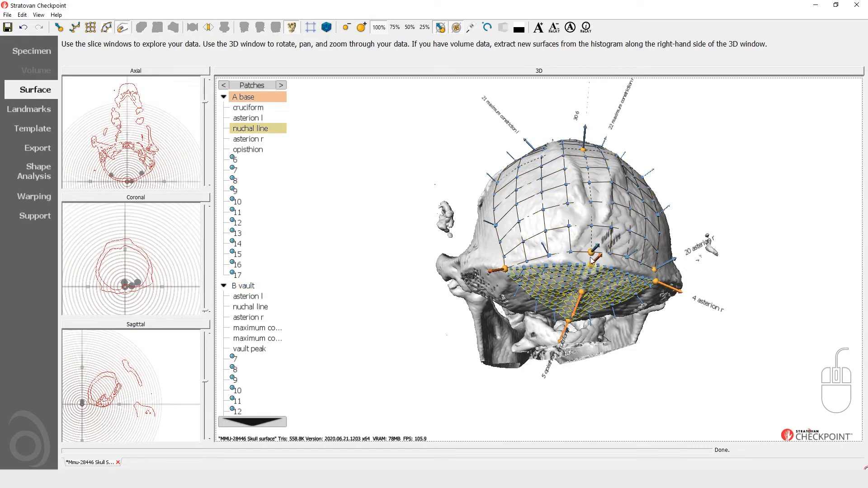
pyautogui.click(591, 265)
pyautogui.click(592, 252)
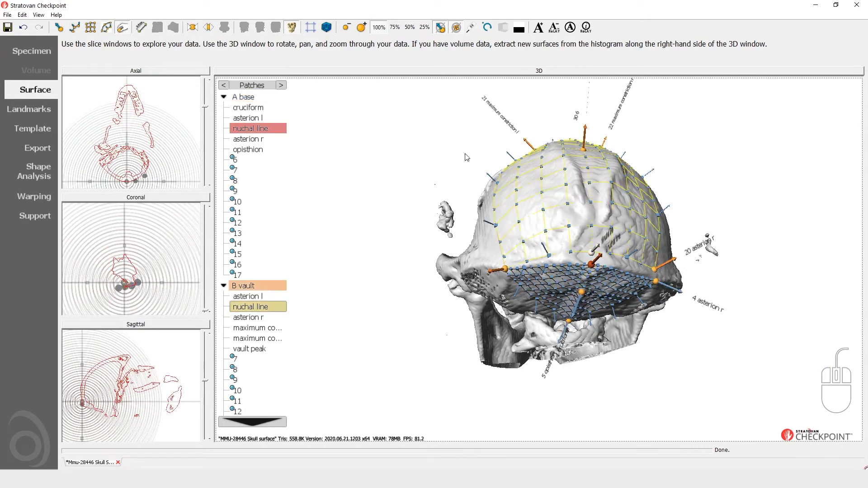
pyautogui.click(192, 28)
# Step: Merge the vault patch's asterion r landmark into the base patch's asterion r landmark
pyautogui.moveTo(678, 274); pyautogui.dragTo(607, 267)
pyautogui.click(584, 276)
pyautogui.click(584, 265)
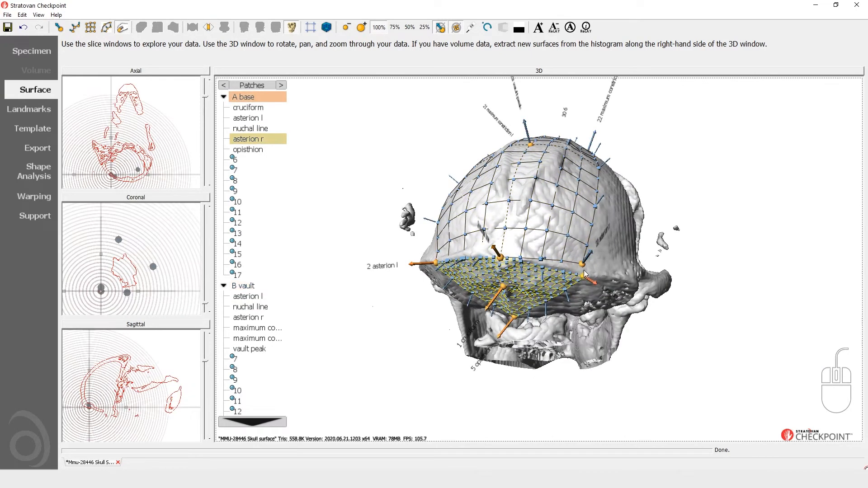
pyautogui.click(193, 27)
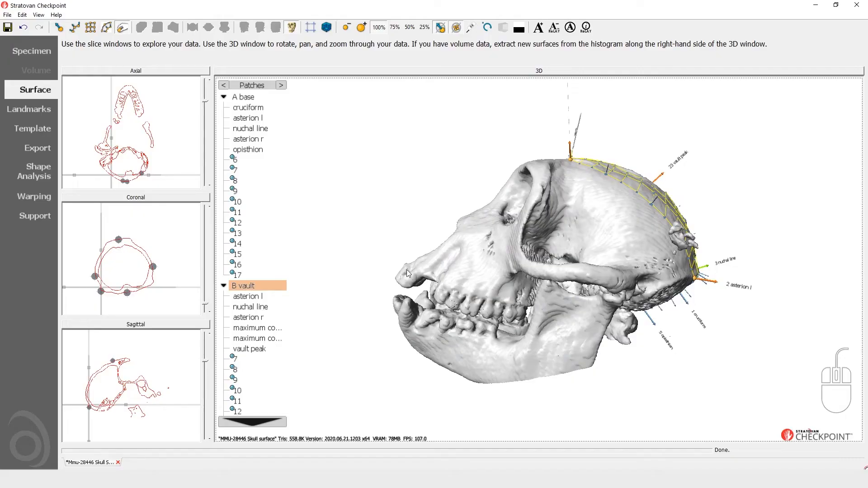
# Step: Start placing the "F superior zygomatic l" template on the skull by anchor points
pyautogui.click(408, 274)
pyautogui.click(32, 130)
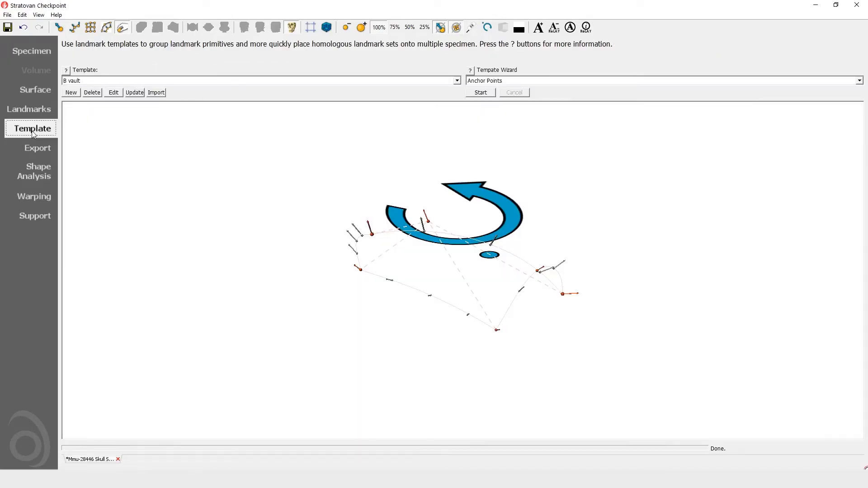
pyautogui.click(457, 80)
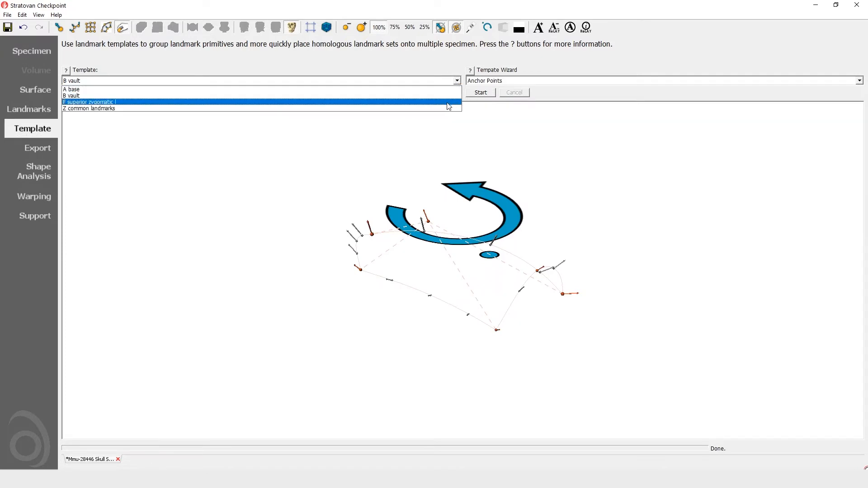
pyautogui.click(449, 102)
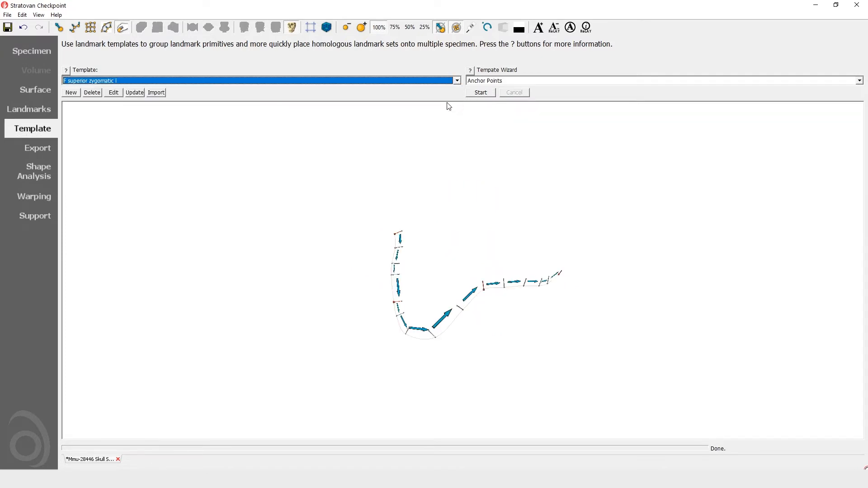
pyautogui.click(481, 93)
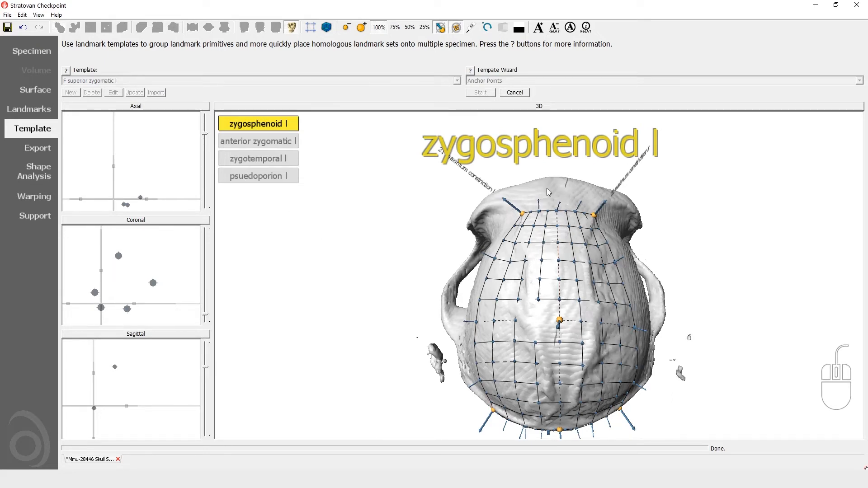
# Step: Place the zygosphenoid l anchor on the upper outer rim of the left eye socket
pyautogui.moveTo(547, 189); pyautogui.dragTo(551, 163)
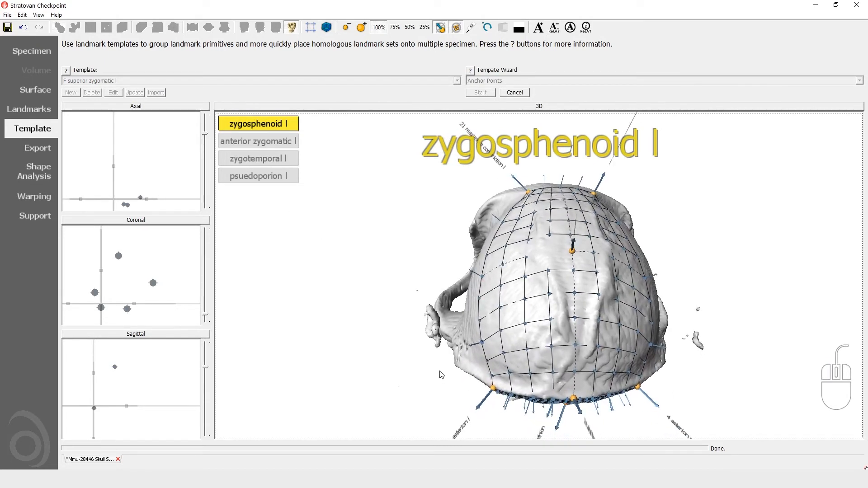
pyautogui.moveTo(451, 393); pyautogui.dragTo(478, 224)
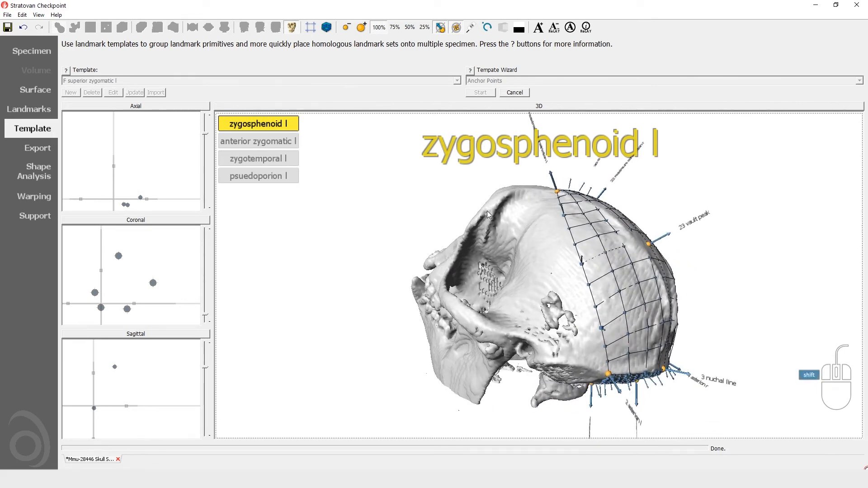
pyautogui.keyDown('shift'); pyautogui.click(487, 210); pyautogui.keyUp('shift')
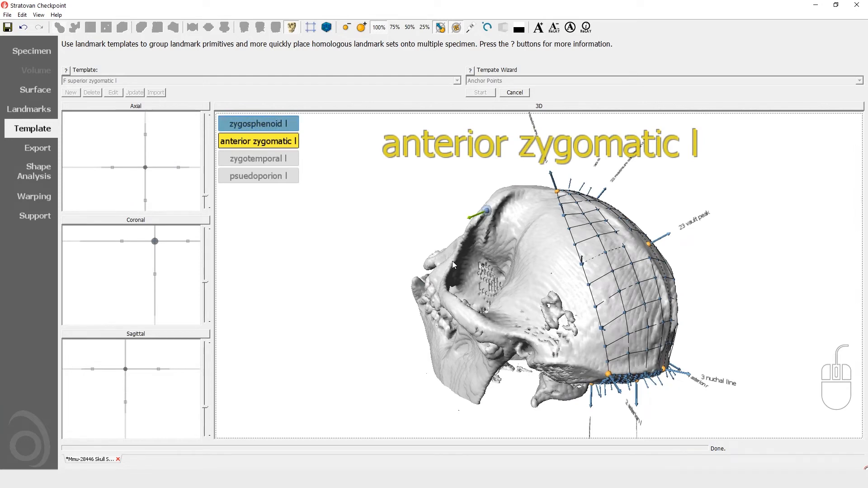
# Step: Place the anterior zygomatic l anchor on the lower outer rim of the left eye socket, in front of the zygomatic arch
pyautogui.moveTo(461, 384); pyautogui.dragTo(346, 306)
pyautogui.moveTo(615, 329); pyautogui.dragTo(609, 244)
pyautogui.moveTo(543, 382); pyautogui.dragTo(427, 324)
pyautogui.moveTo(599, 297); pyautogui.dragTo(594, 261)
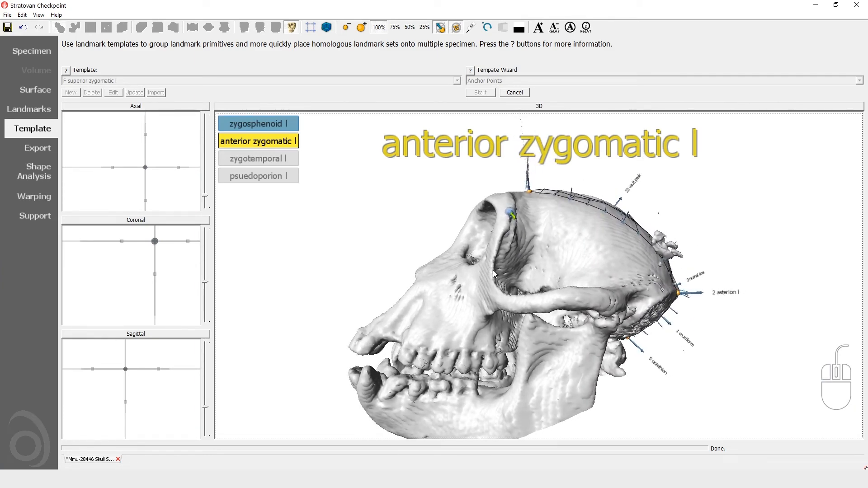
pyautogui.press('shift')
pyautogui.keyDown('shift'); pyautogui.click(492, 272); pyautogui.keyUp('shift')
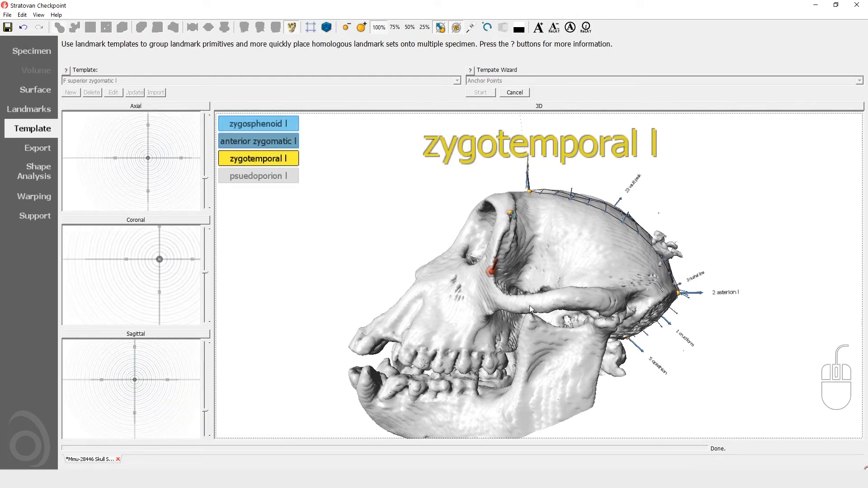
# Step: Place the zygotemporal l anchor mid-length atop the left zygomatic arch and psuedoporion l at its rear end, and acknowledge the applied template
pyautogui.moveTo(530, 306); pyautogui.dragTo(568, 309)
pyautogui.keyDown('shift'); pyautogui.click(561, 375); pyautogui.keyUp('shift')
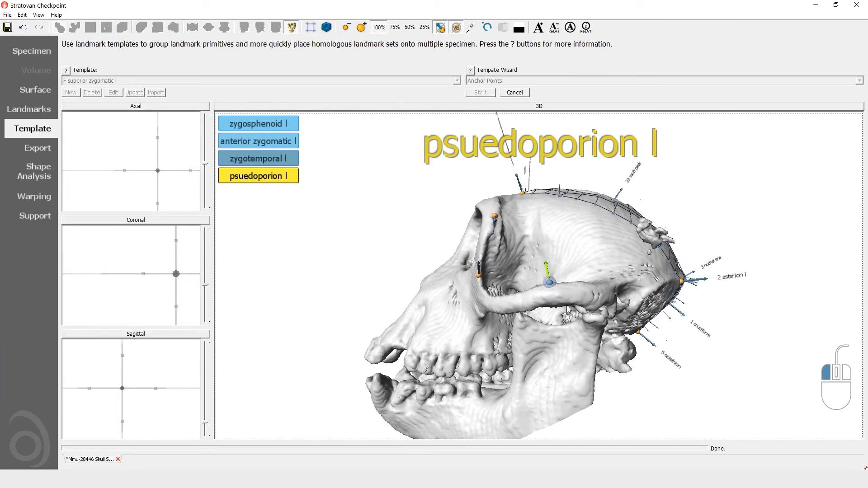
pyautogui.keyDown('shift'); pyautogui.click(625, 281); pyautogui.keyUp('shift')
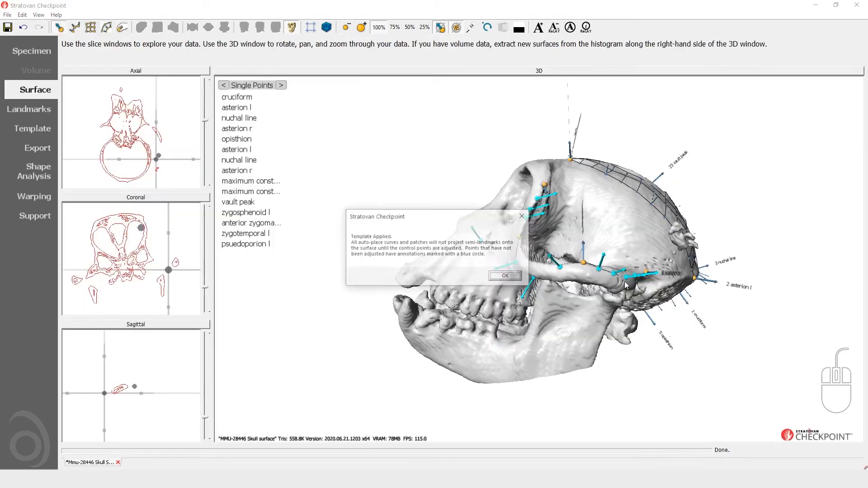
pyautogui.click(497, 279)
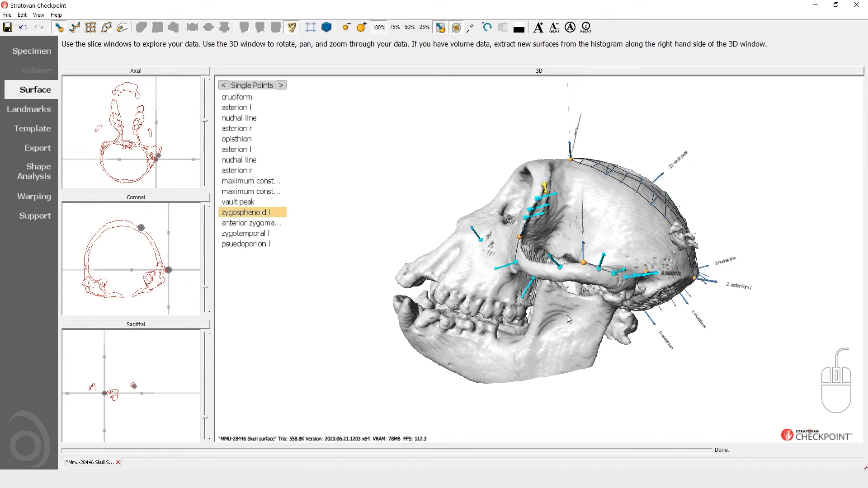
# Step: Fit curve points 5, 6 and 7 of F superior zygomatic l onto the outer eye-socket rim between zygosphenoid l and anterior zygomatic l
pyautogui.moveTo(559, 343); pyautogui.dragTo(549, 327)
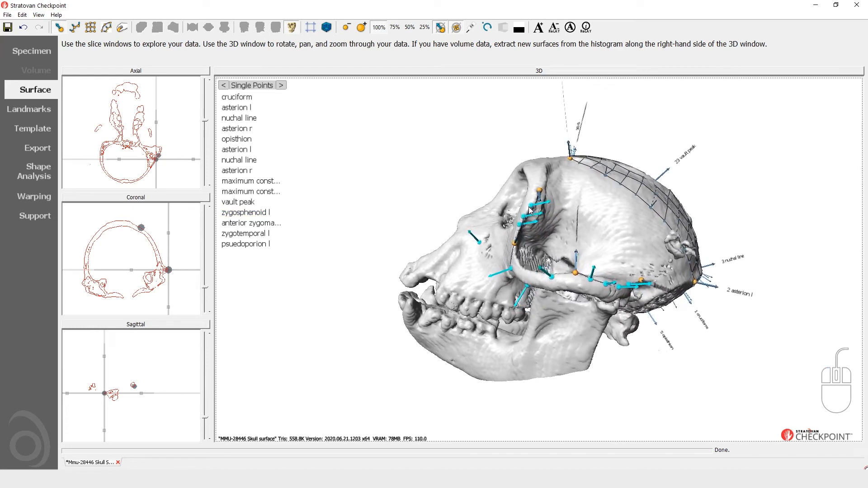
pyautogui.click(531, 206)
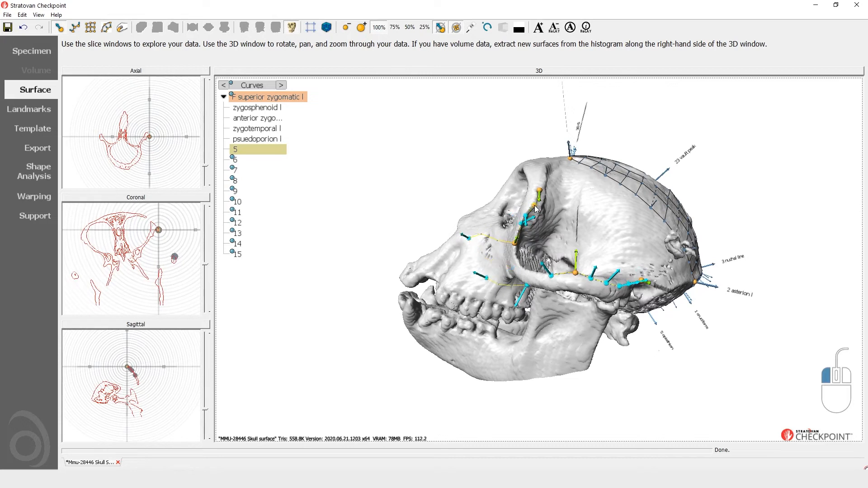
pyautogui.moveTo(533, 205); pyautogui.dragTo(528, 216)
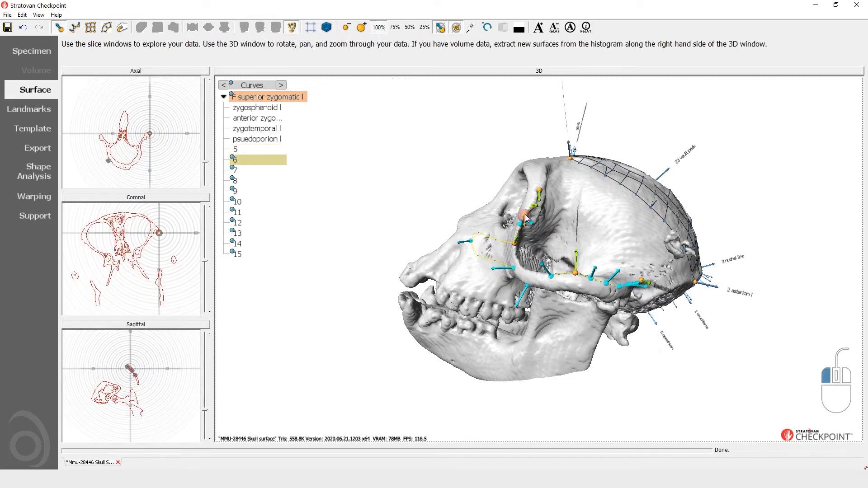
pyautogui.click(525, 231)
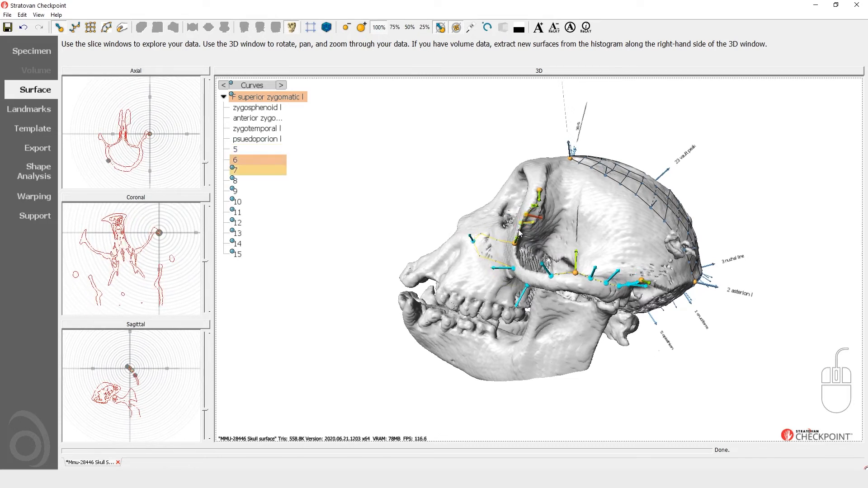
pyautogui.moveTo(573, 290); pyautogui.dragTo(601, 281)
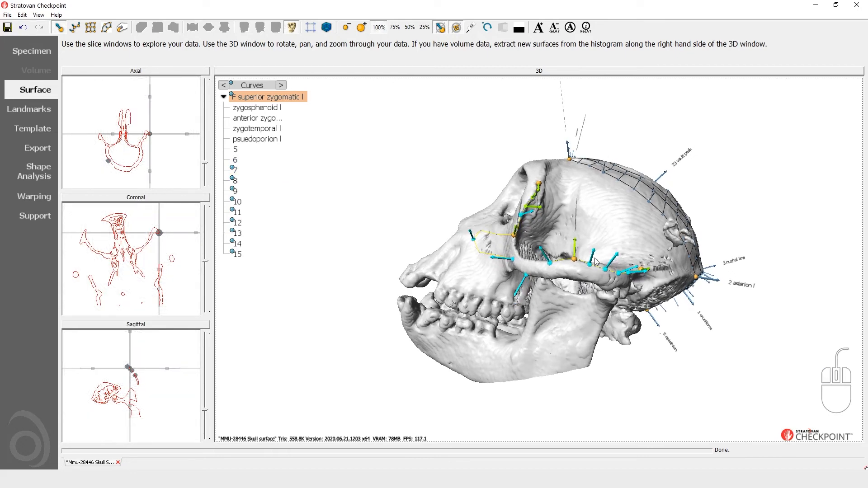
pyautogui.click(597, 263)
pyautogui.click(522, 215)
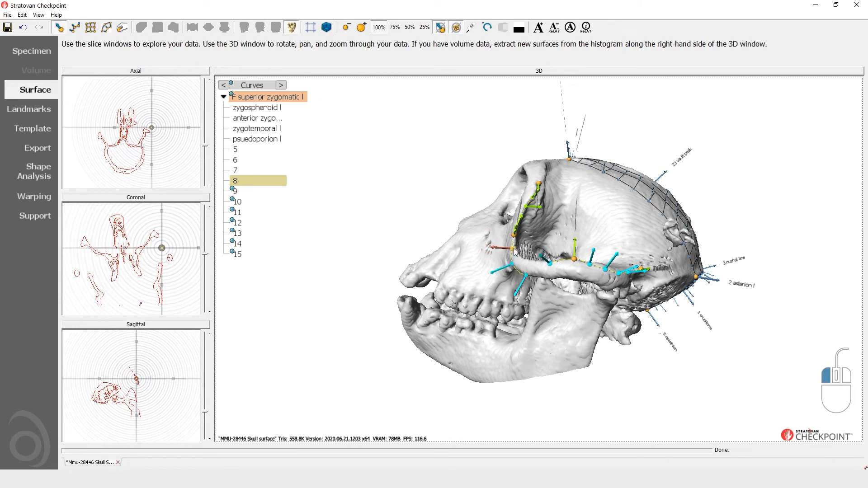
# Step: Fit curve points 8 to 11 around the lower orbital corner and along the upper zygomatic arch edge, up to zygotemporal l
pyautogui.click(517, 252)
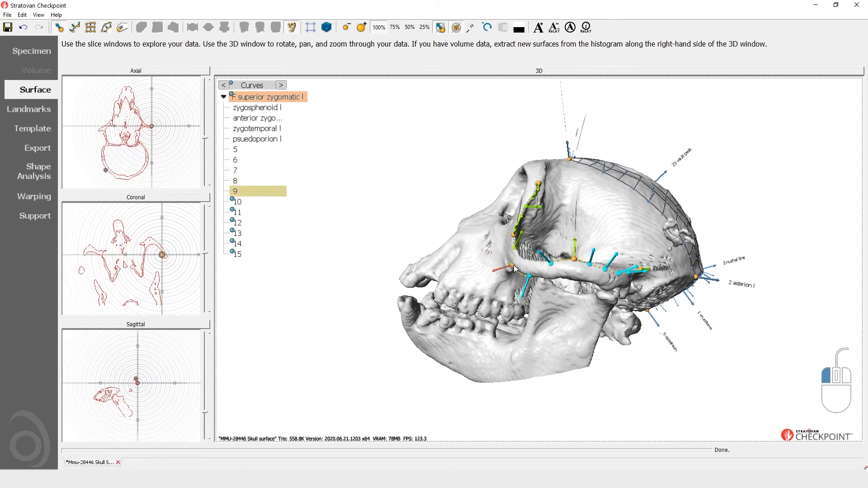
pyautogui.click(520, 258)
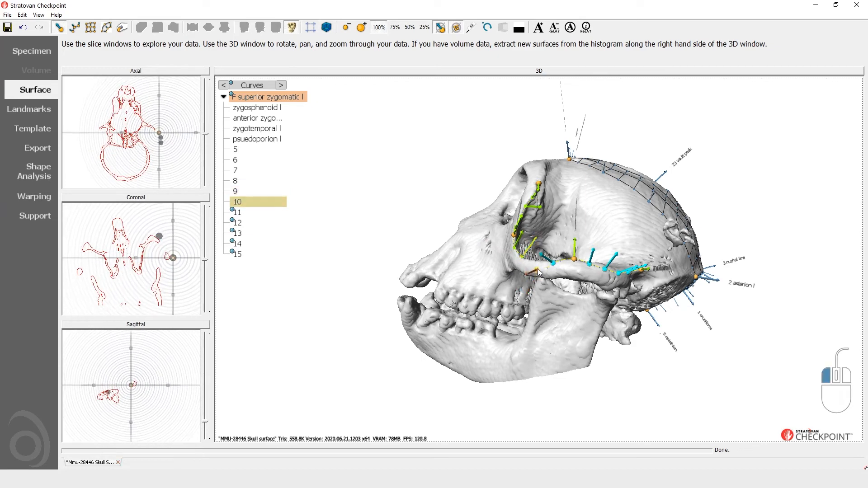
pyautogui.click(543, 260)
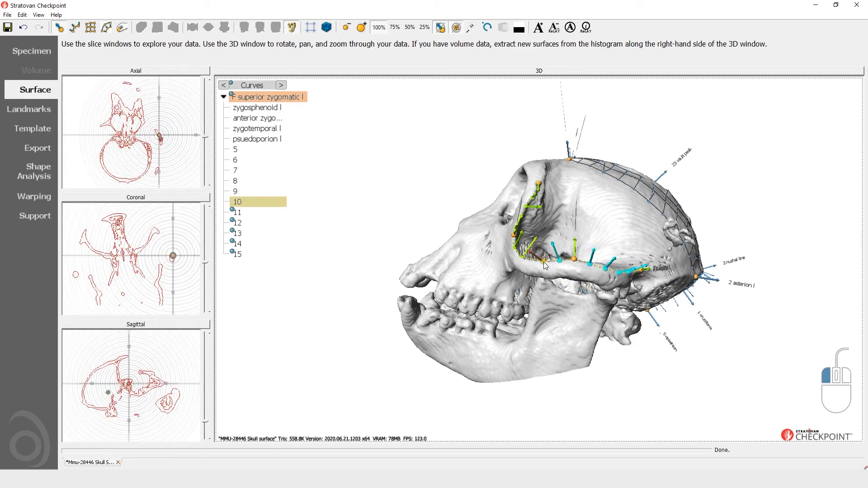
pyautogui.click(560, 261)
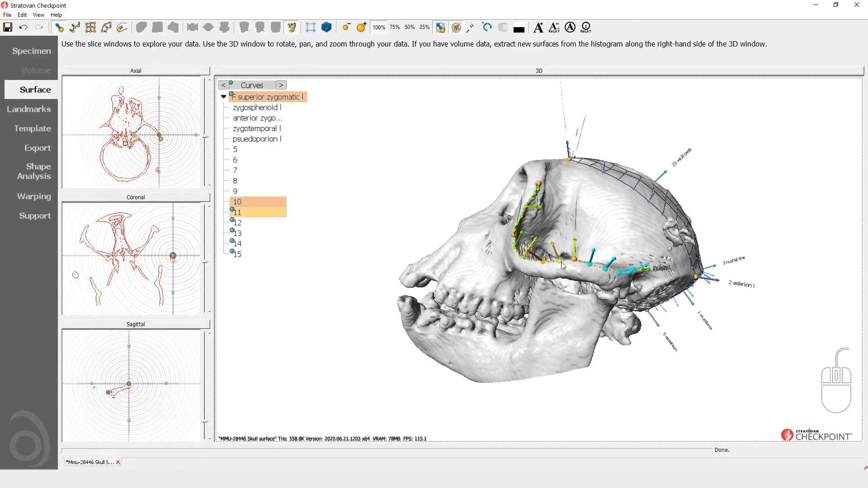
pyautogui.click(559, 264)
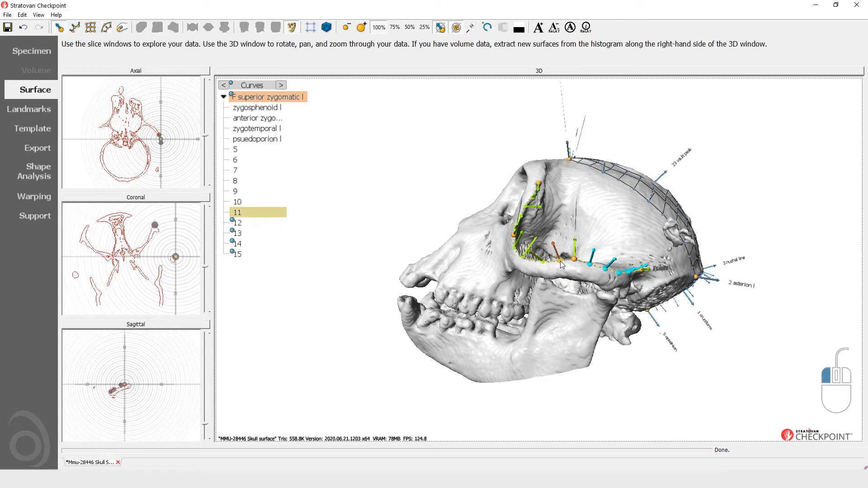
# Step: Fit curve points 12 to 15 along the upper edge of the rear zygomatic arch between zygotemporal l and psuedoporion l
pyautogui.moveTo(561, 265); pyautogui.dragTo(556, 270)
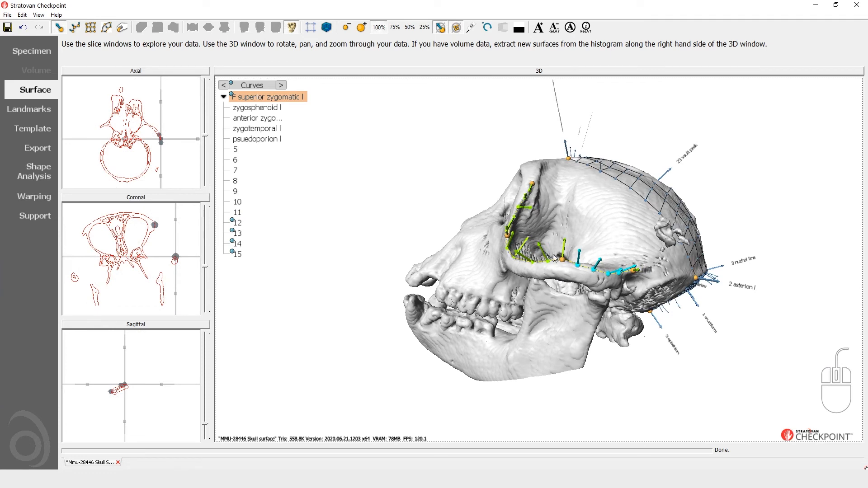
pyautogui.moveTo(578, 272); pyautogui.dragTo(567, 279)
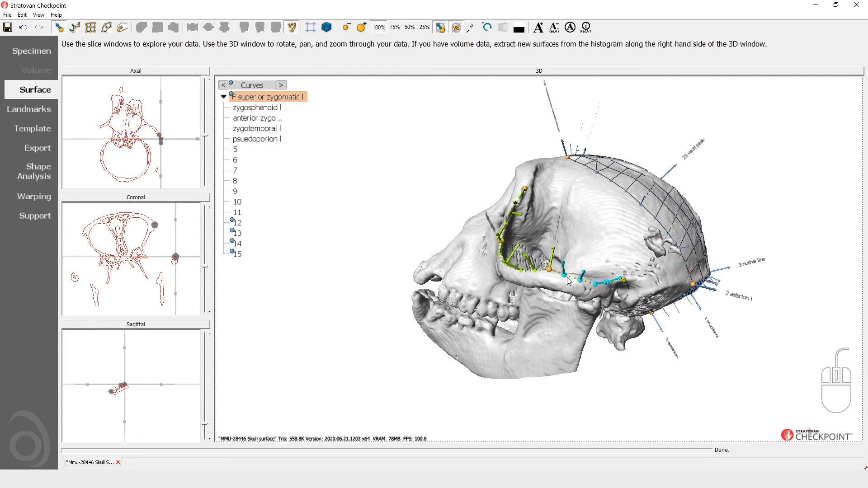
pyautogui.click(565, 274)
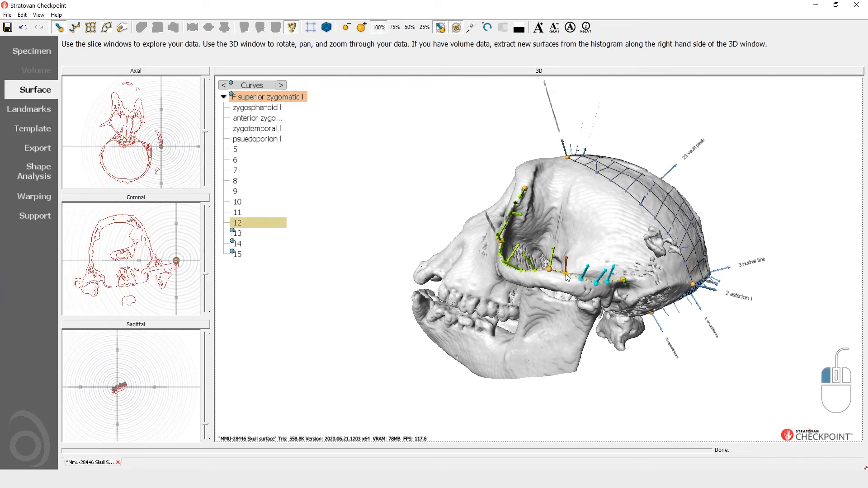
pyautogui.moveTo(566, 274); pyautogui.dragTo(564, 274)
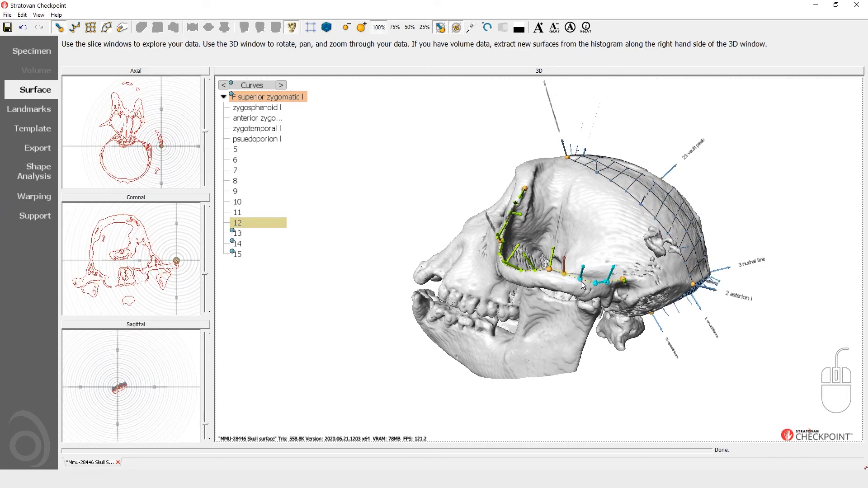
pyautogui.click(583, 282)
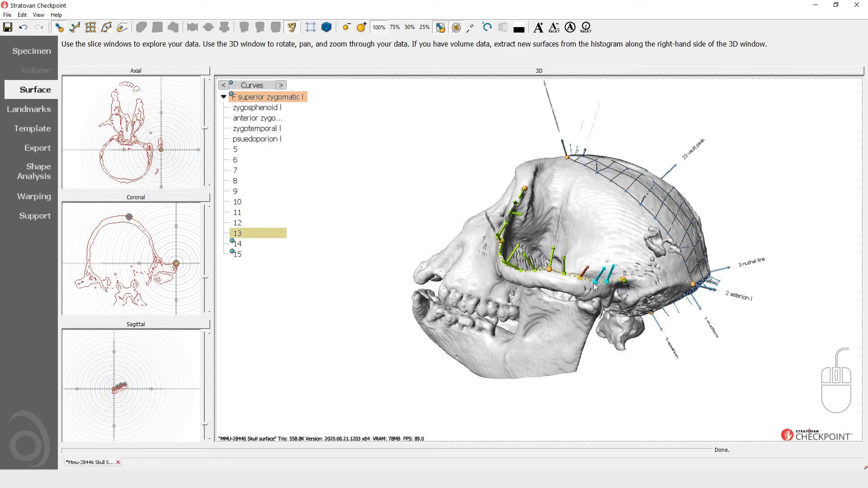
pyautogui.click(597, 285)
pyautogui.moveTo(596, 283); pyautogui.dragTo(596, 281)
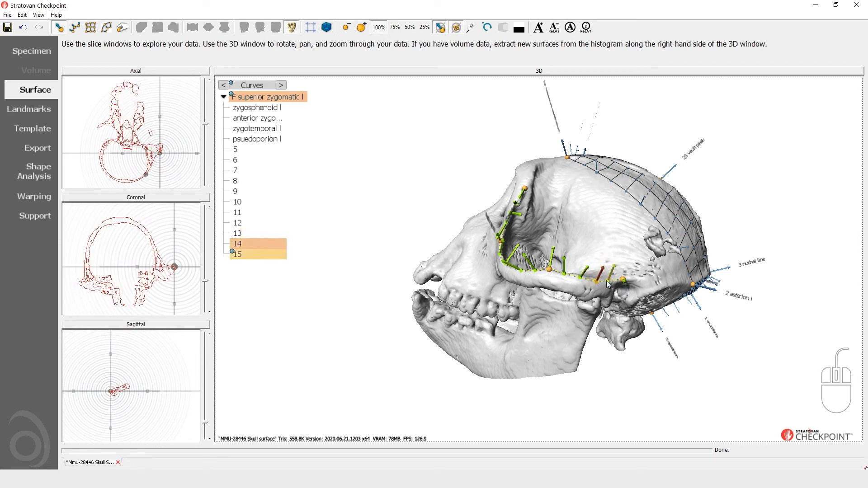
pyautogui.click(608, 282)
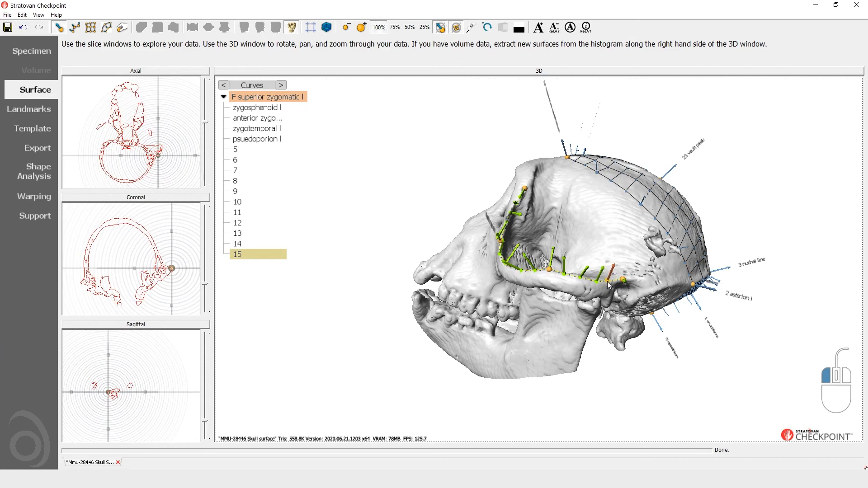
pyautogui.moveTo(608, 281); pyautogui.dragTo(607, 281)
pyautogui.click(585, 309)
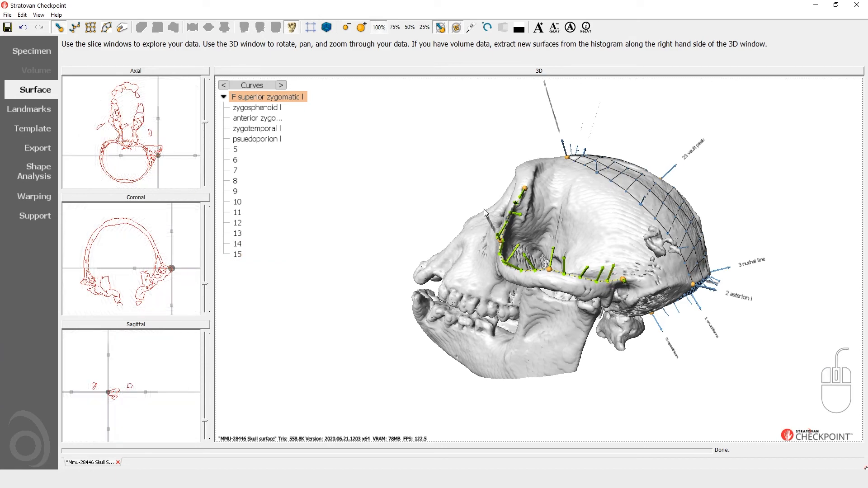
# Step: Start placing the "Z common landmarks" template on the skull by anchor points
pyautogui.moveTo(559, 358); pyautogui.dragTo(521, 303)
pyautogui.moveTo(425, 251); pyautogui.dragTo(400, 270)
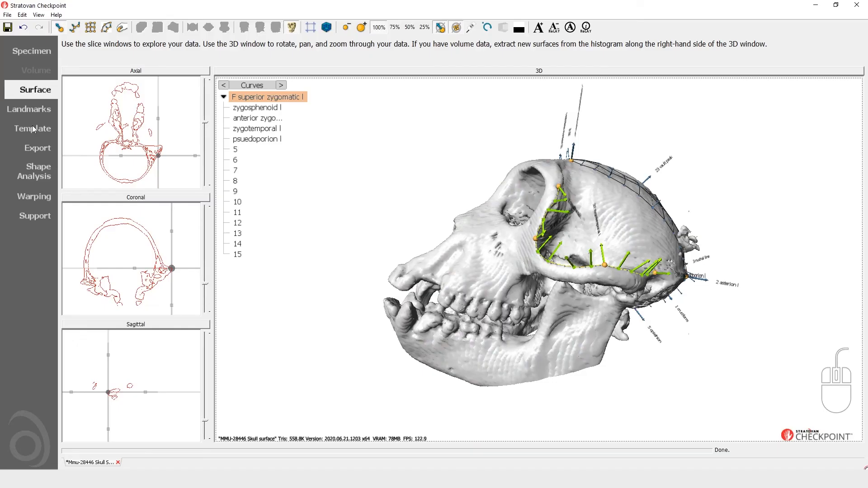
pyautogui.click(31, 128)
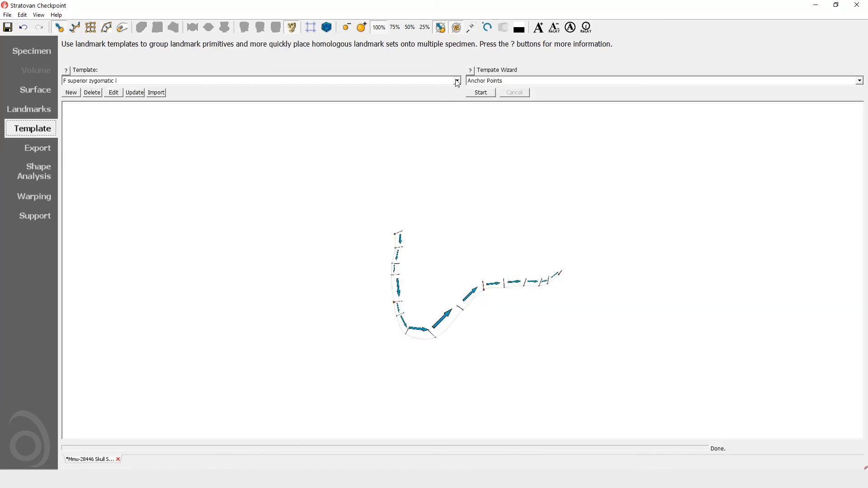
pyautogui.click(457, 81)
pyautogui.click(430, 112)
pyautogui.click(479, 94)
# Step: Place the alare l and alare r anchors beside the skull's left and right margins of the nasal opening
pyautogui.moveTo(433, 390); pyautogui.dragTo(529, 412)
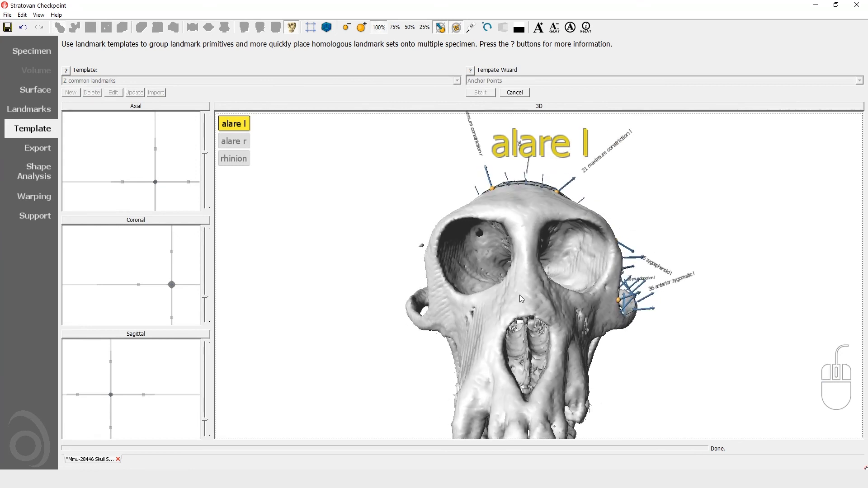
pyautogui.moveTo(520, 295); pyautogui.dragTo(517, 345)
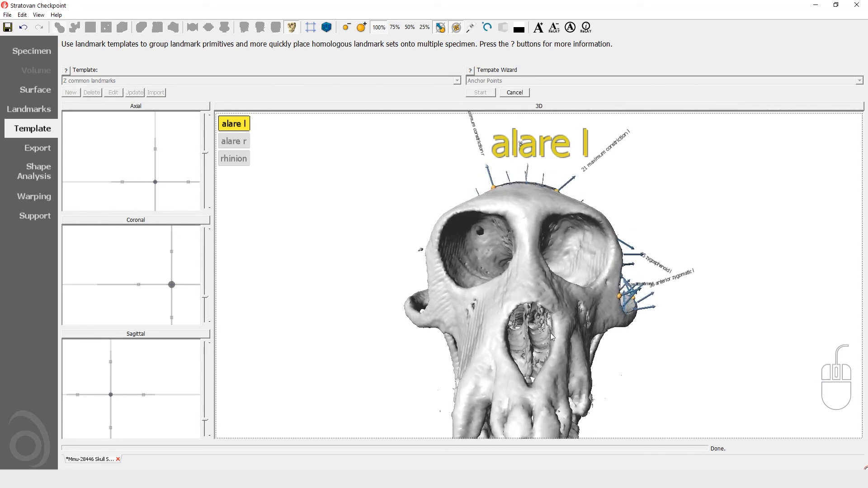
pyautogui.press('shift')
pyautogui.keyDown('shift'); pyautogui.click(555, 330); pyautogui.keyUp('shift')
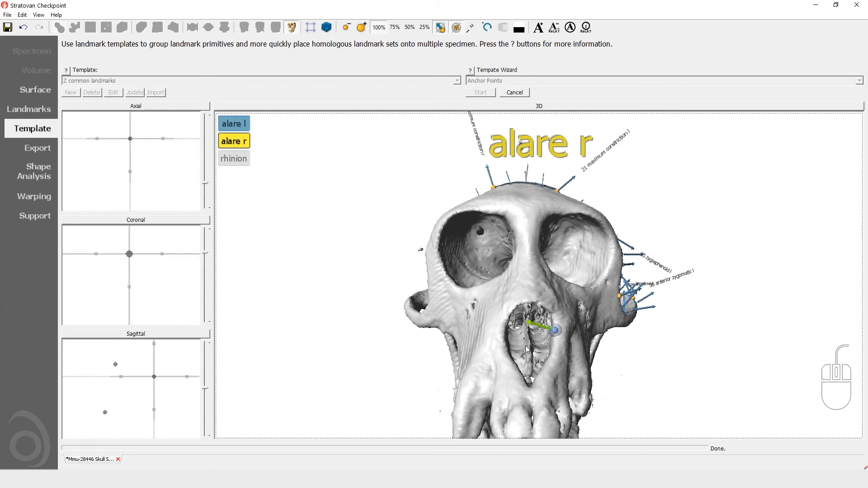
pyautogui.press('shift')
pyautogui.keyDown('shift'); pyautogui.click(500, 337); pyautogui.keyUp('shift')
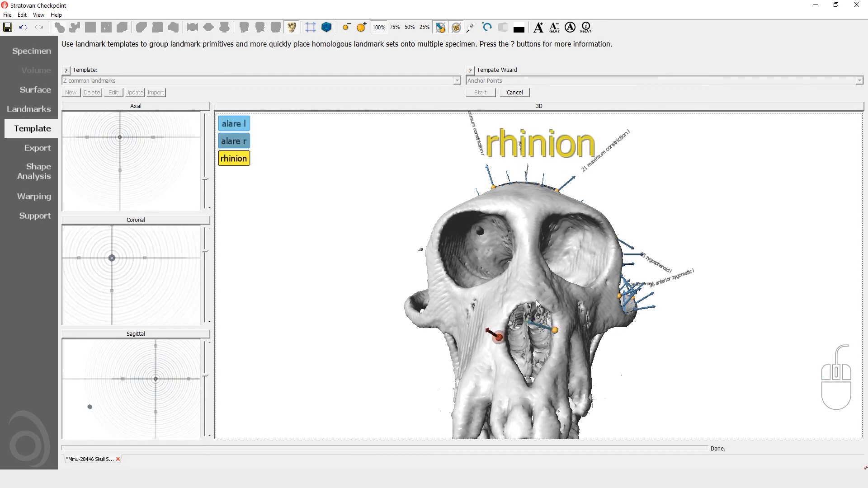
# Step: Place the rhinion anchor at the midline of the nasal opening's upper edge and acknowledge the applied template
pyautogui.press('shift')
pyautogui.keyDown('shift'); pyautogui.click(531, 303); pyautogui.keyUp('shift')
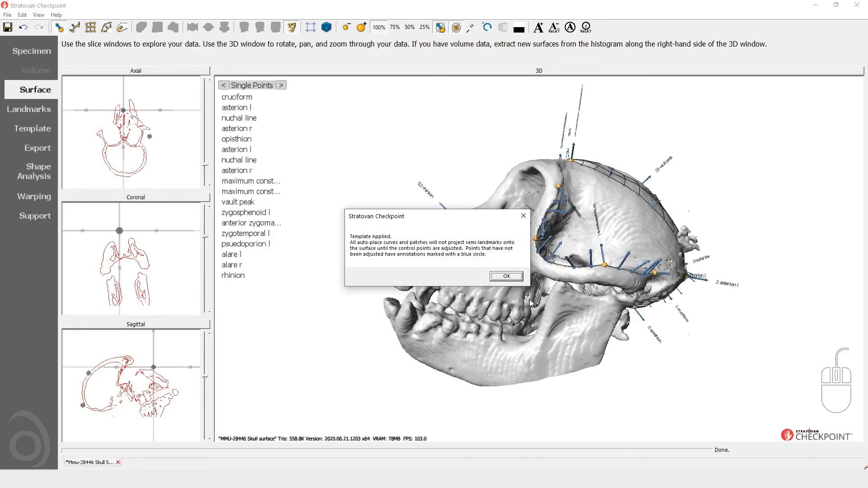
pyautogui.click(511, 278)
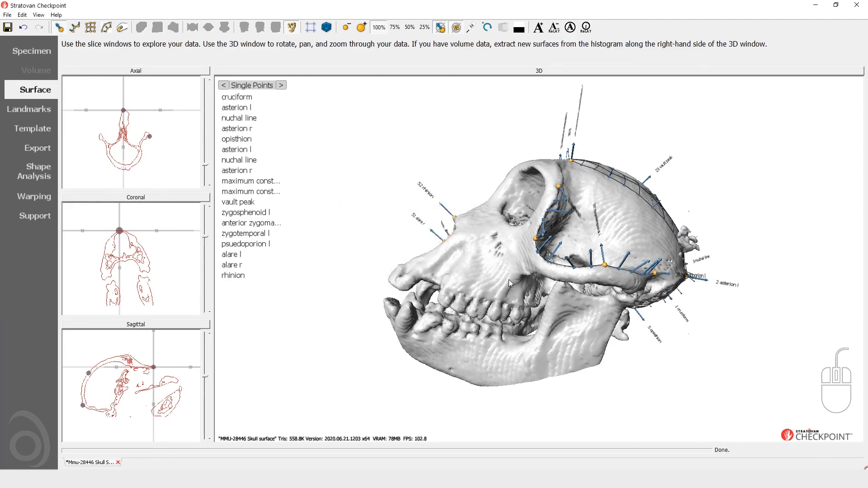